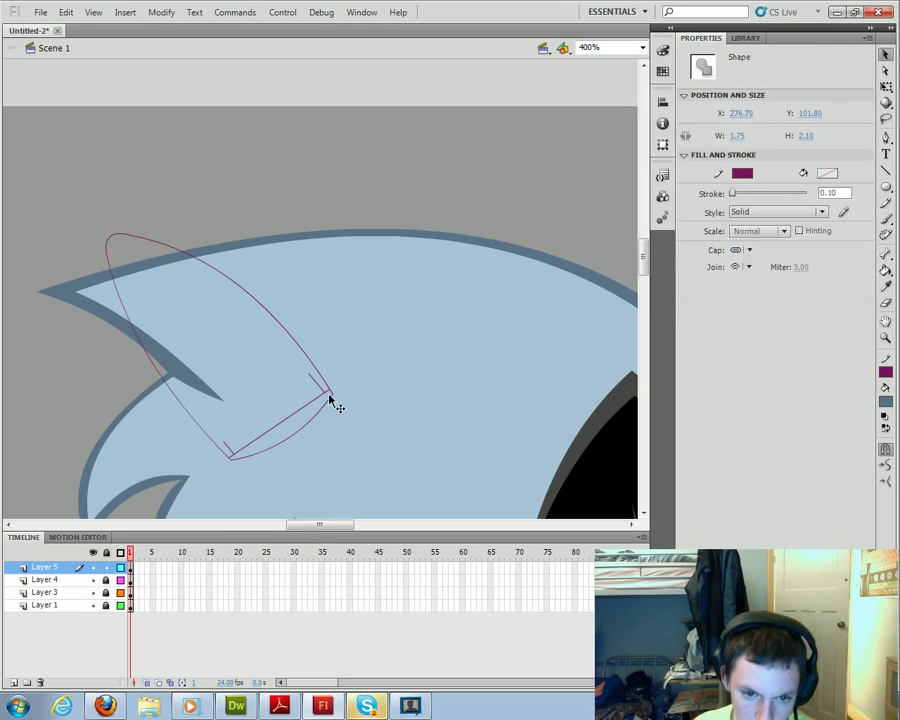
Complete the horn's inner outline parallel to the outer one, clearing the stray line, joining the rounded tip and curving the base
key("Delete")
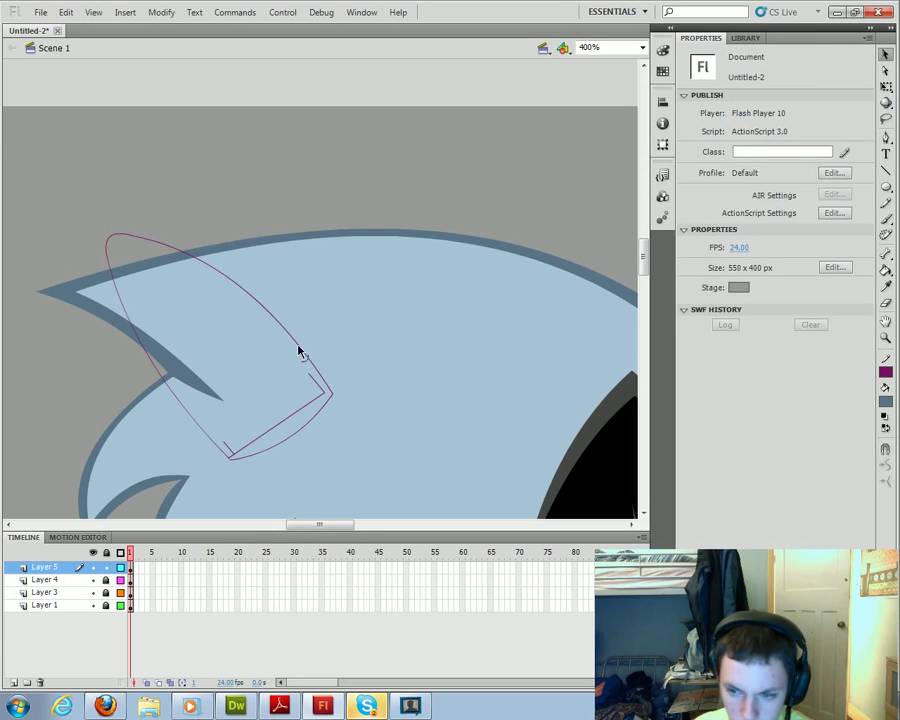
left_click(135, 244)
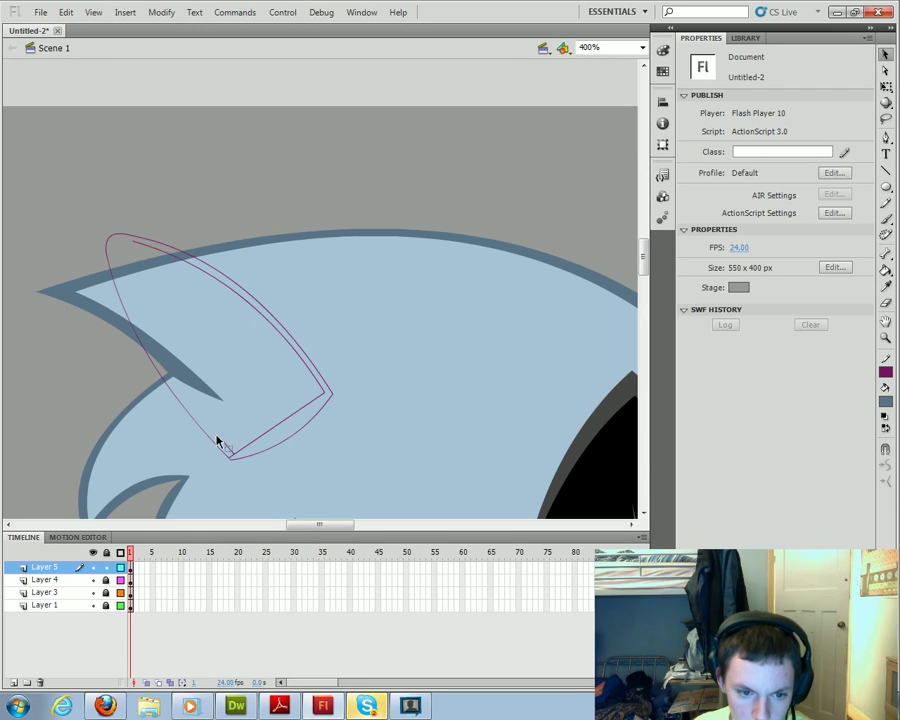
left_click_drag(225, 442, 113, 255)
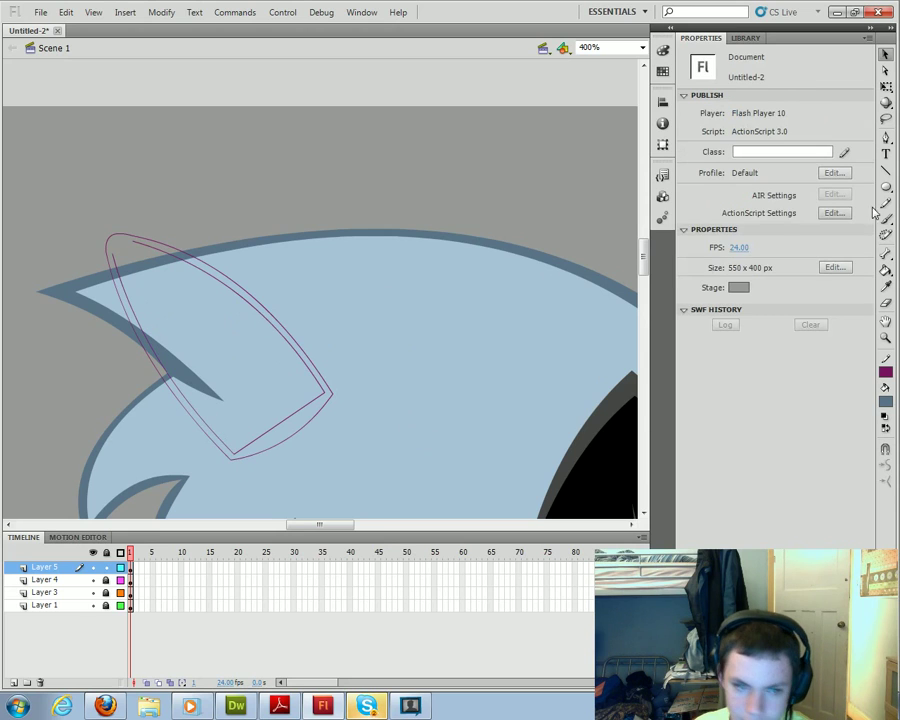
key("n")
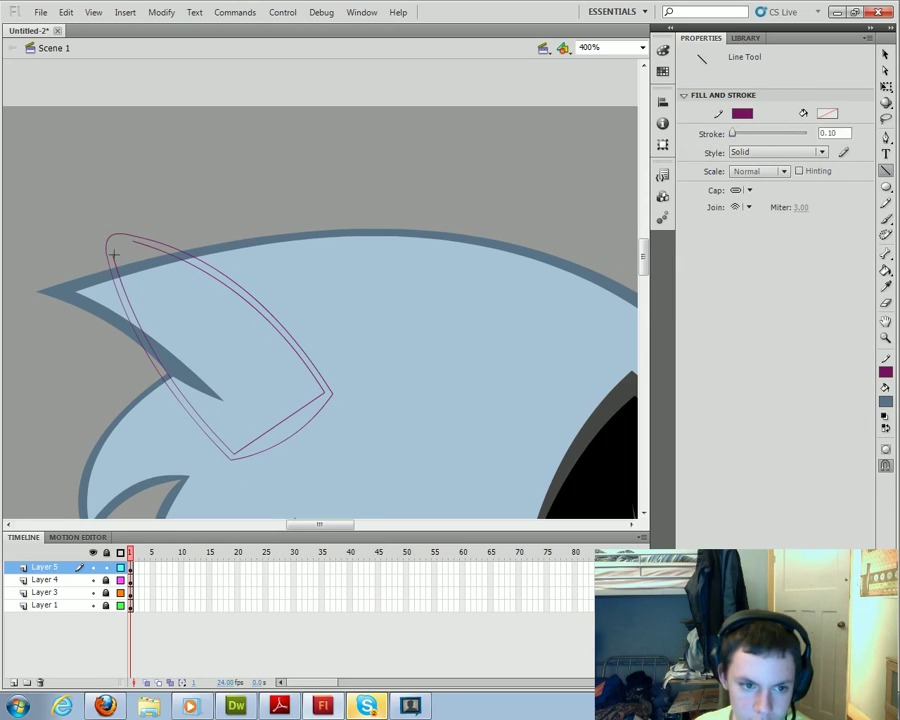
key("v")
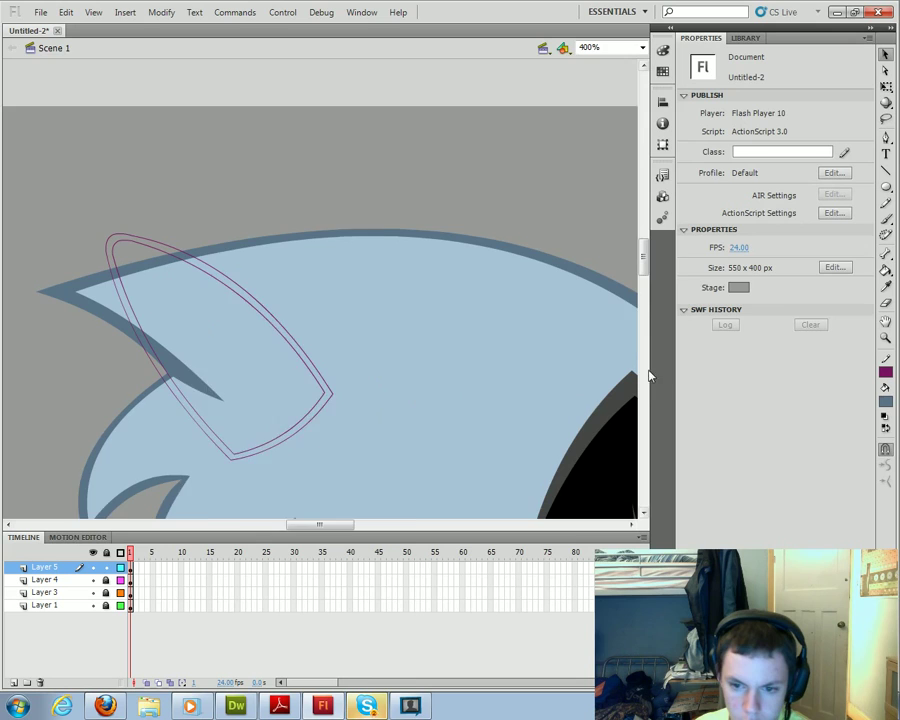
Fill the inside of the horn with black (#000000) sampled from the pony's face
scroll(646, 376, "down", 3)
key("k")
left_click(826, 113)
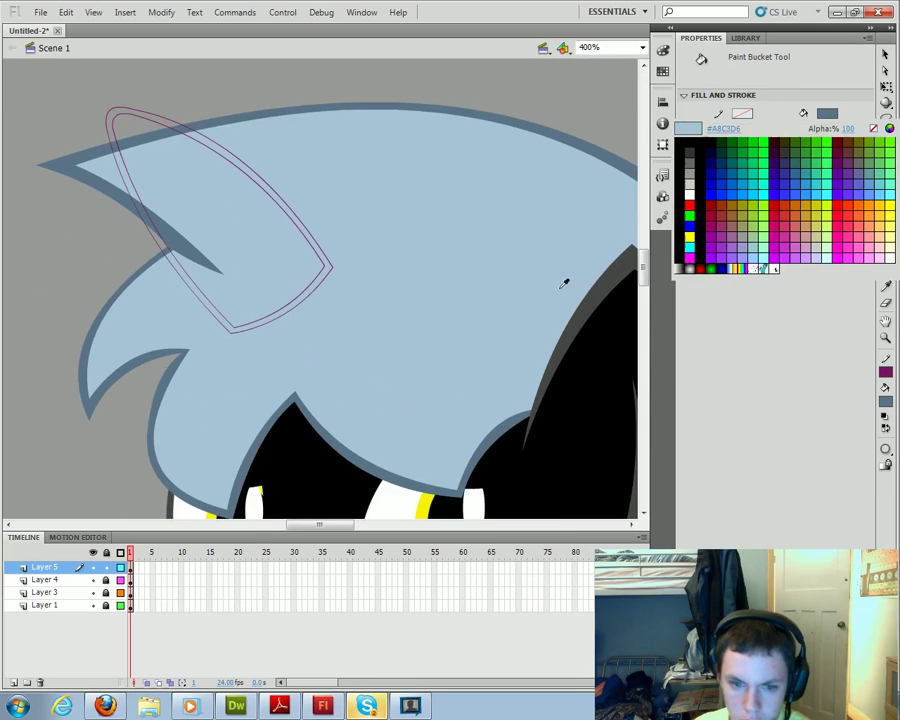
left_click(300, 464)
left_click(278, 294)
Fill the horn's border band with the dark grey sampled from the outline of the pony's face
scroll(278, 294, "down", 3)
left_click(826, 113)
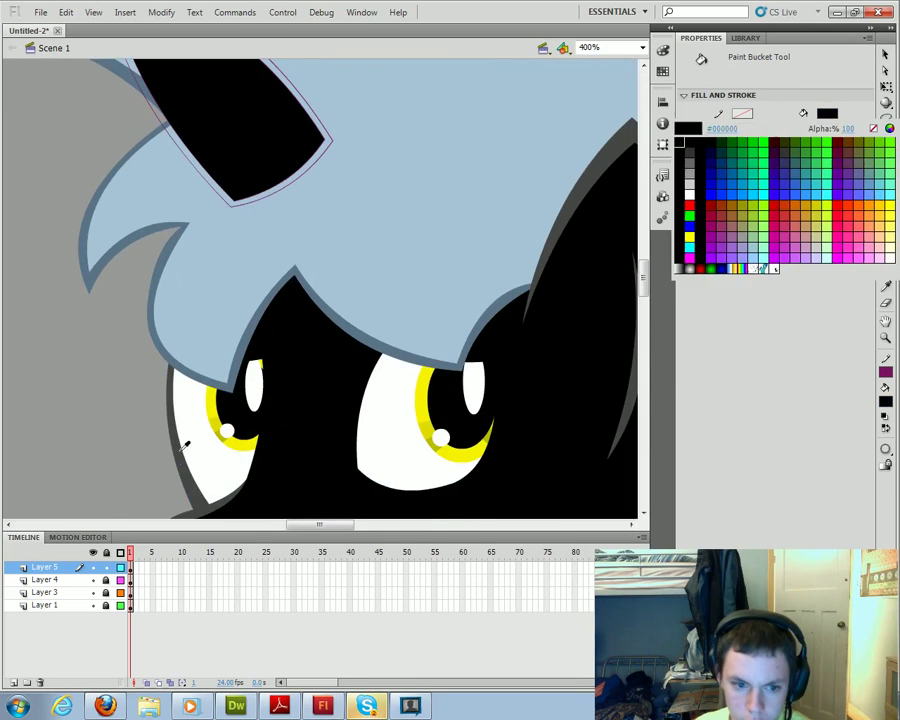
left_click(176, 464)
scroll(255, 264, "up", 3)
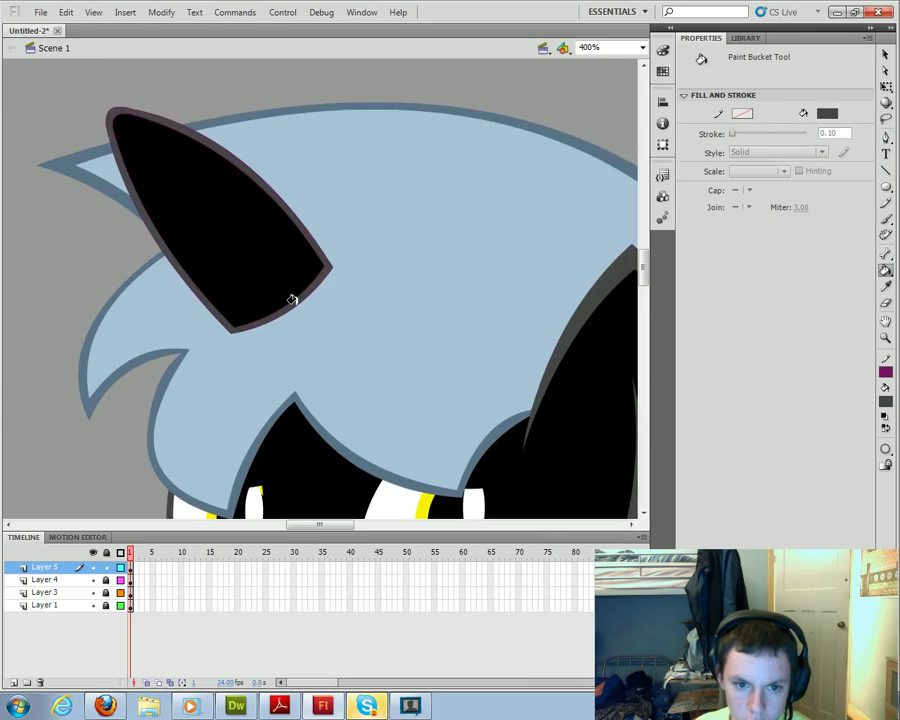
left_click(291, 296)
Delete the purple inner and outer construction strokes around the horn
scroll(282, 310, "up", 3)
left_click(885, 56)
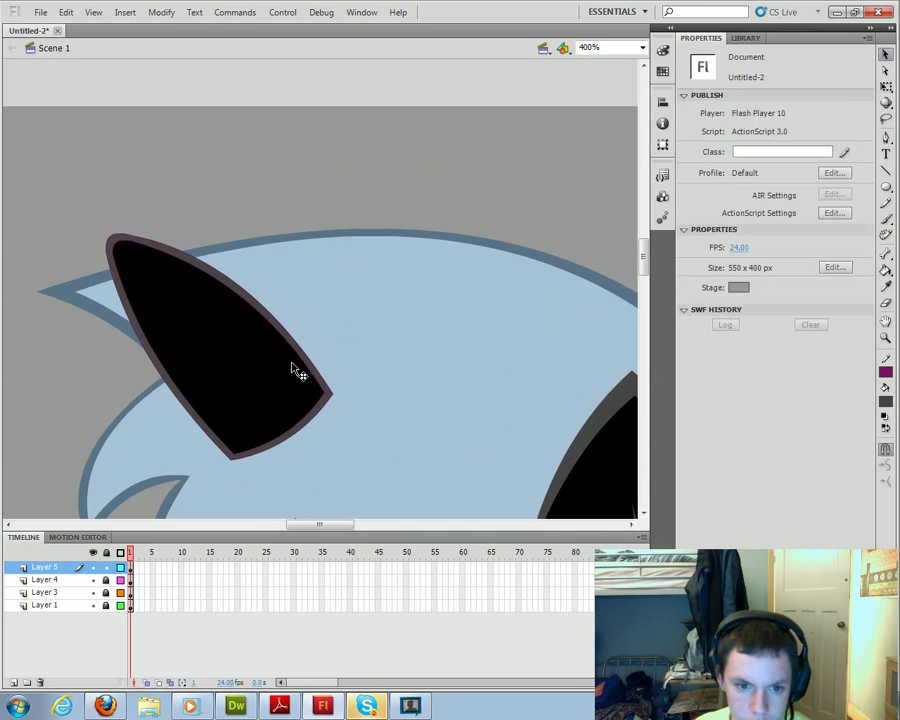
double_click(302, 362)
key("Delete")
double_click(317, 362)
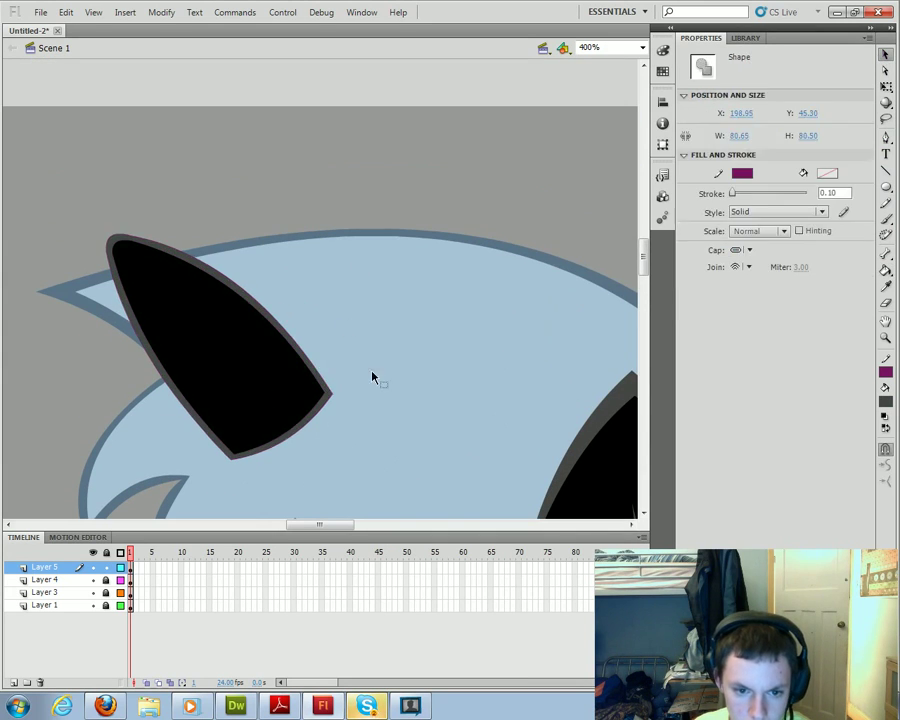
key("Delete")
Draw a pointed stripe near the horn's tip from two lines meeting at its left side, and bend both into curves
scroll(355, 390, "down", 3)
scroll(355, 395, "down", 1)
left_click(885, 171)
scroll(229, 287, "up", 2)
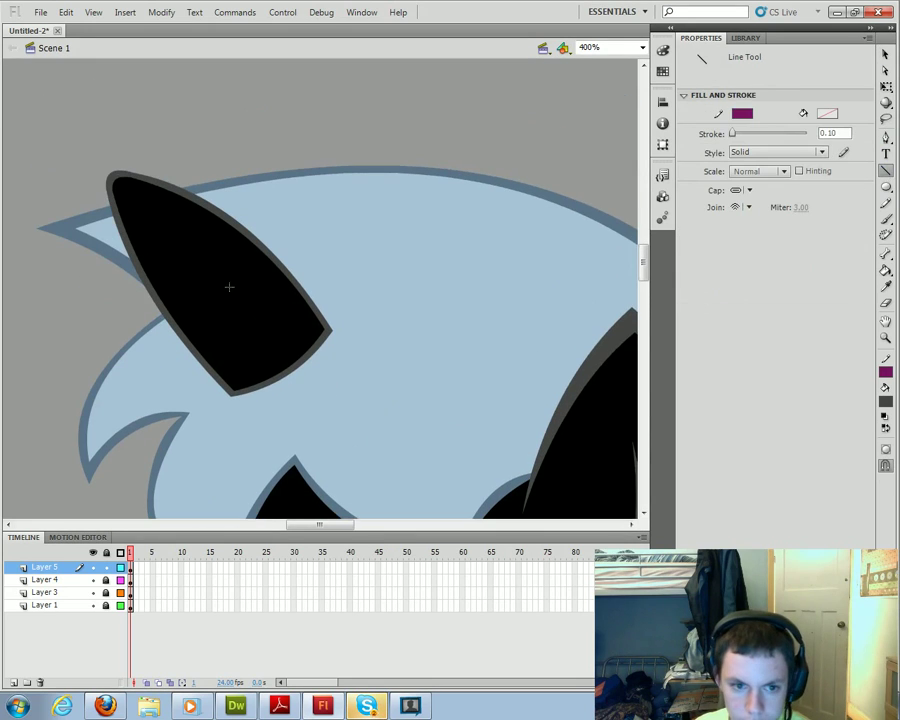
left_click_drag(143, 248, 187, 203)
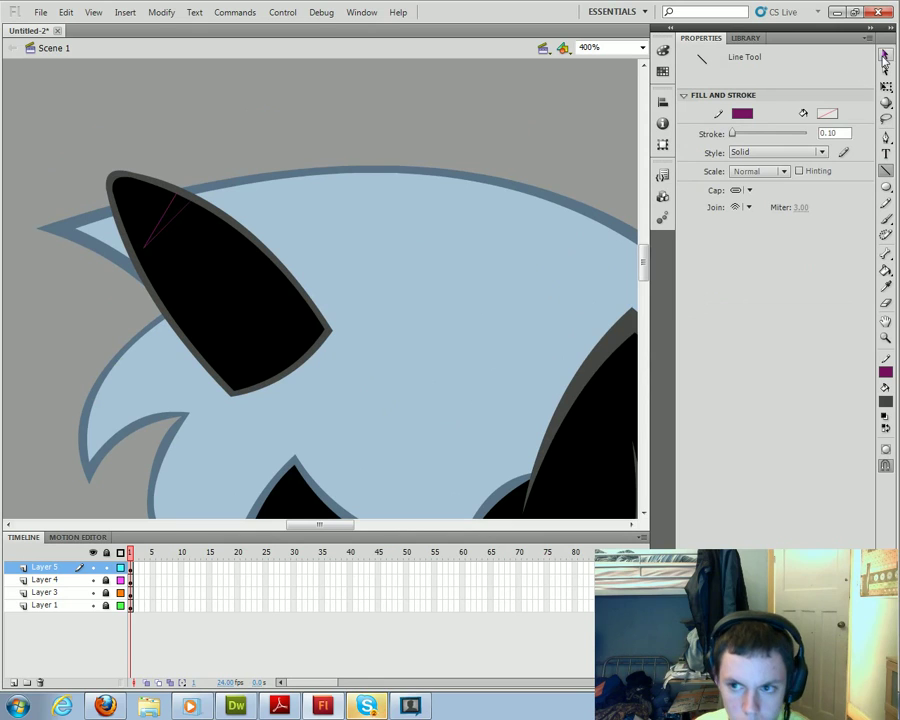
key("v")
left_click_drag(175, 232, 167, 231)
Draw a second, larger pointed stripe across the middle of the horn and bend its two lines into curves
key("n")
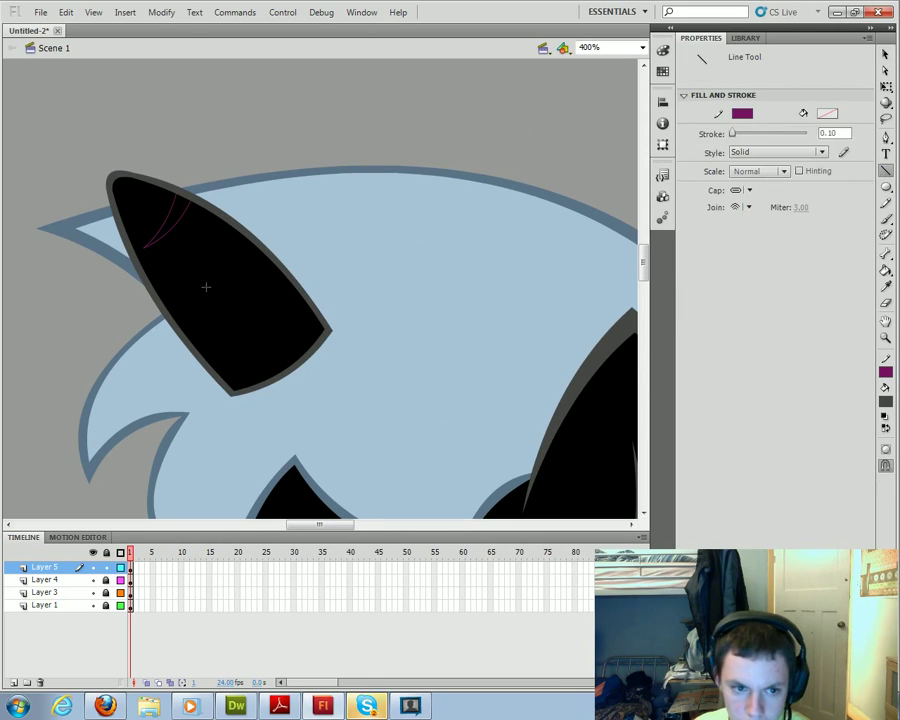
mouse_move(180, 296)
left_mouse_down()
mouse_move(201, 245)
mouse_move(229, 224)
left_mouse_up()
left_click_drag(180, 296, 258, 252)
key("v")
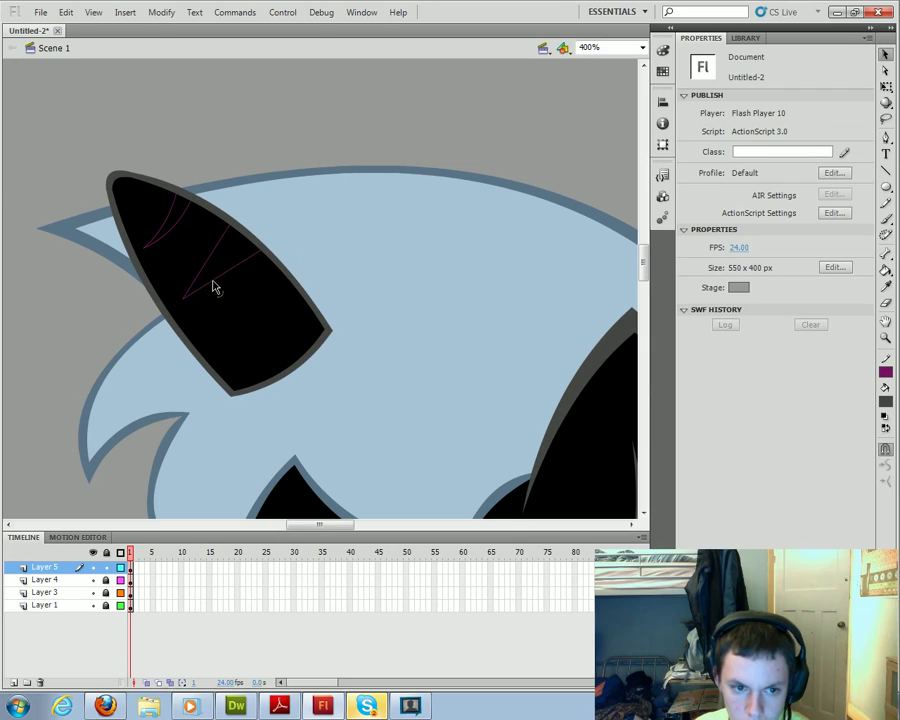
mouse_move(222, 291)
left_mouse_down()
mouse_move(209, 261)
mouse_move(219, 272)
left_mouse_up()
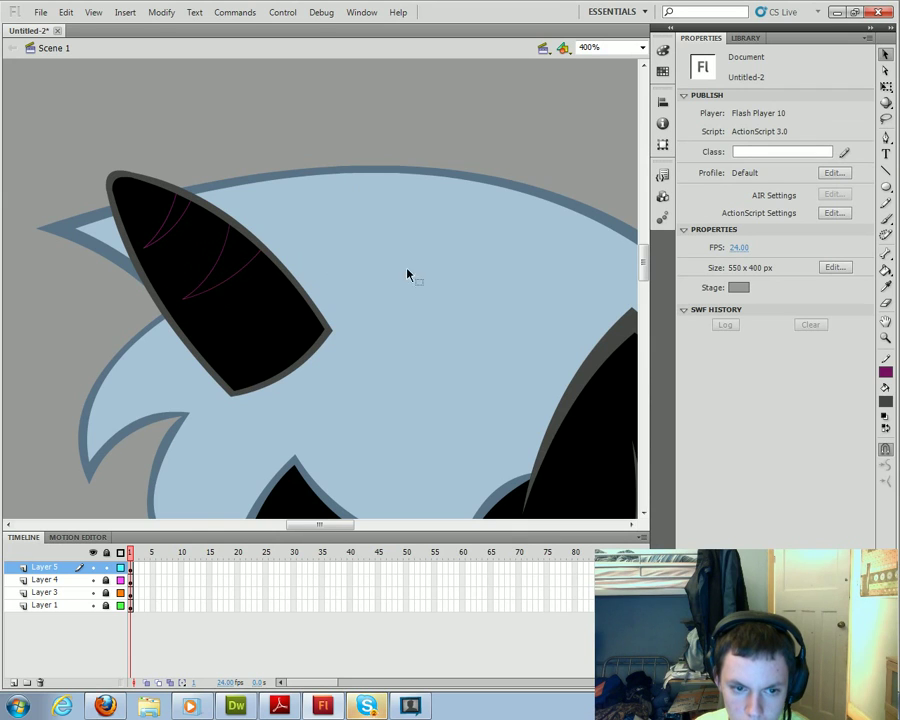
Draw a third pointed stripe near the horn's base and curve its two lines to match the stripes above
scroll(353, 305, "down", 4)
key("n")
scroll(300, 220, "up", 2)
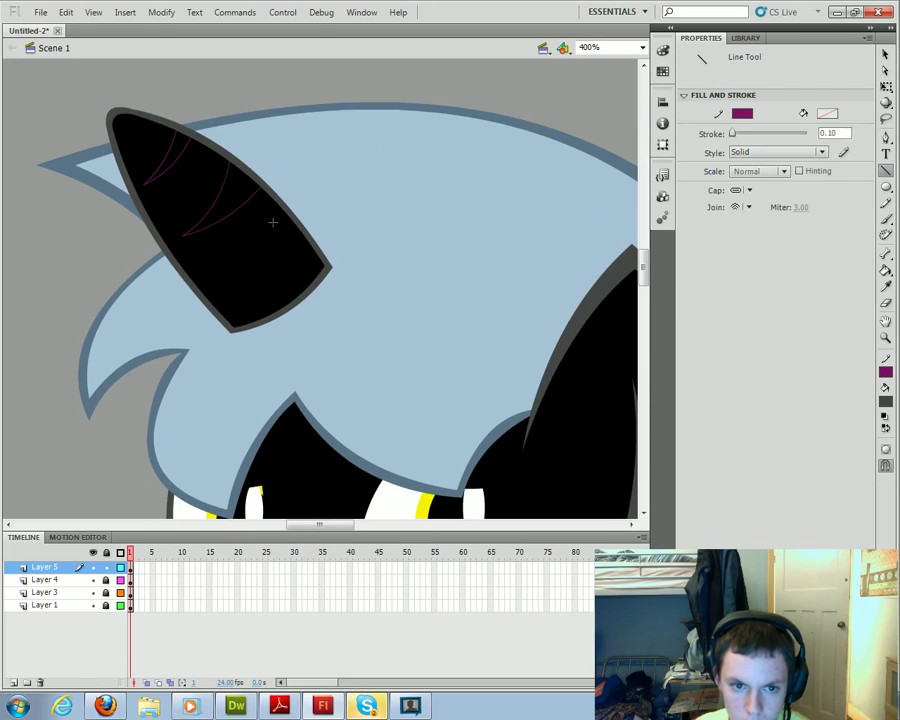
left_click_drag(227, 293, 308, 247)
left_click(885, 54)
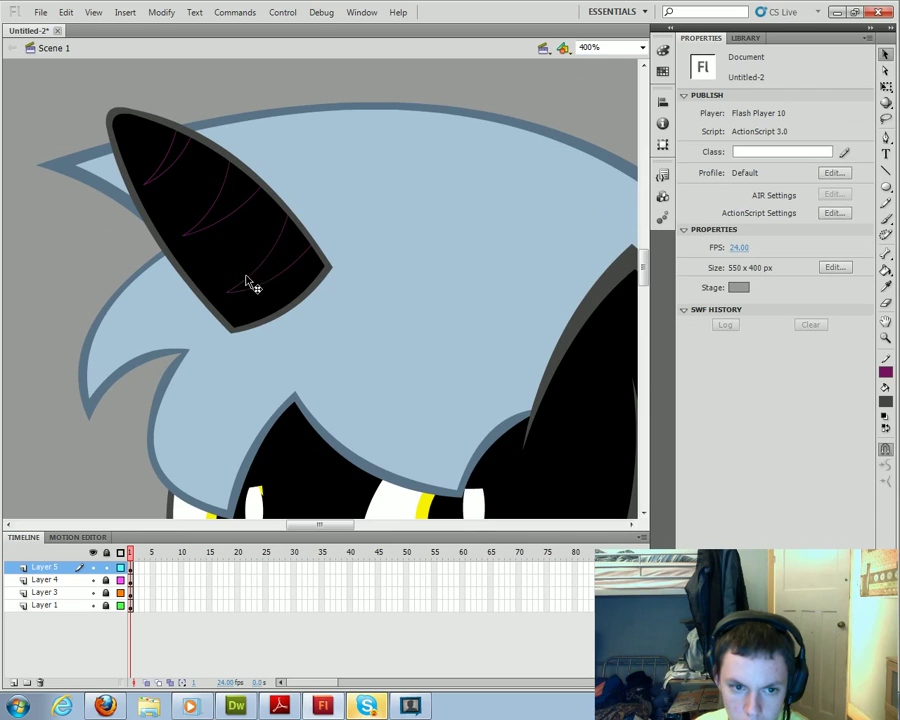
Fill the three horn stripes with the same dark grey as the horn's border
key("k")
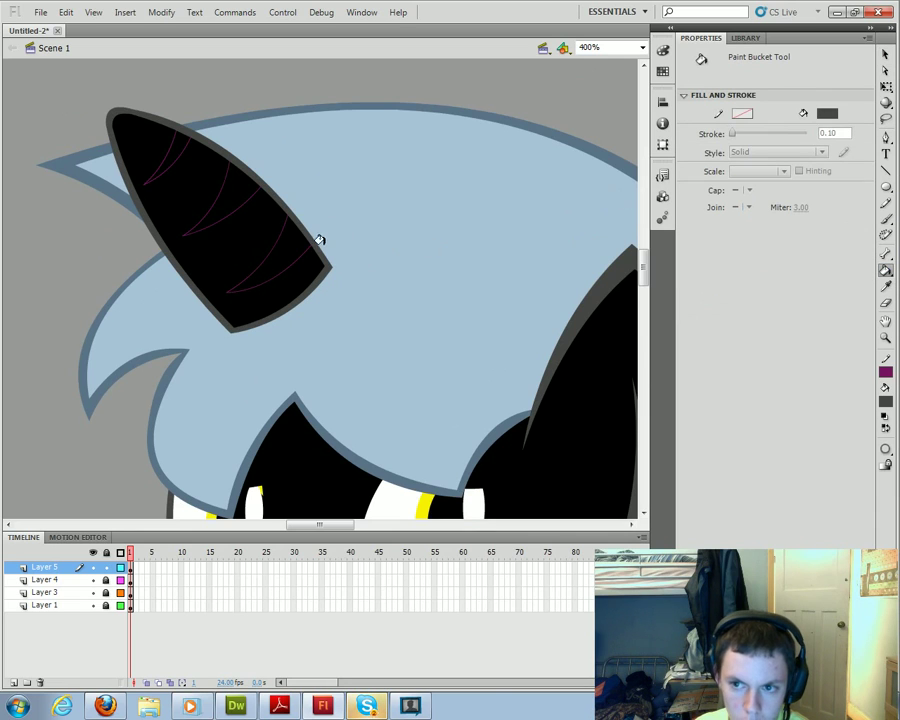
left_click(281, 246)
left_click(225, 199)
left_click(168, 159)
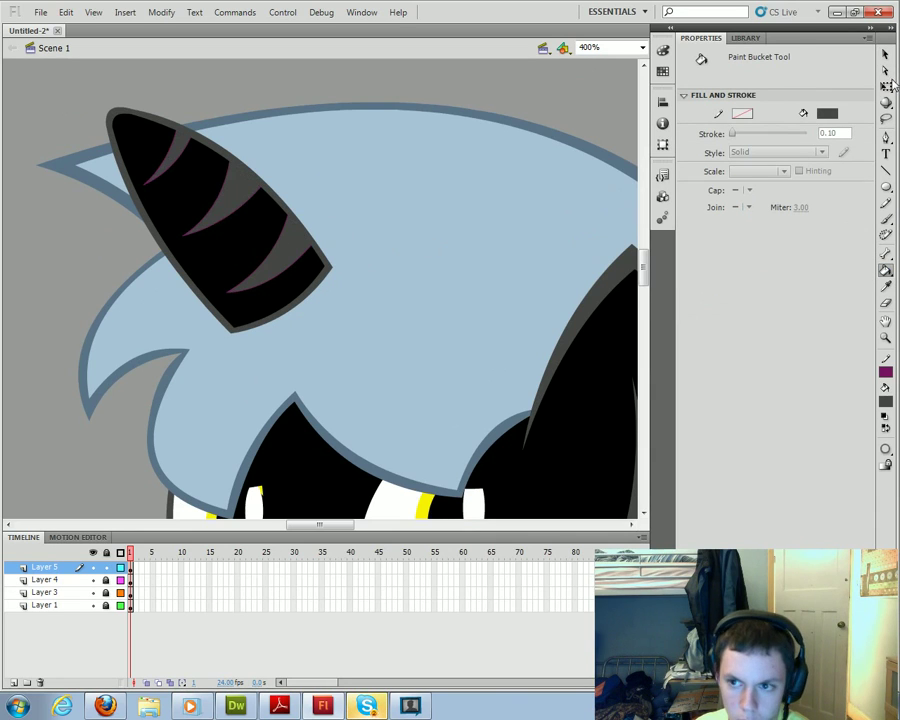
Delete the purple construction strokes around all three horn stripes
left_click(885, 54)
double_click(287, 268)
key("Delete")
left_click(233, 217)
double_click(233, 217)
key("Delete")
double_click(176, 167)
key("Delete")
Lock Layer 5 with the finished horn and add a new layer above it
scroll(430, 317, "down", 1)
left_click(642, 48)
left_click(599, 114)
scroll(436, 400, "down", 2)
scroll(362, 502, "up", 4)
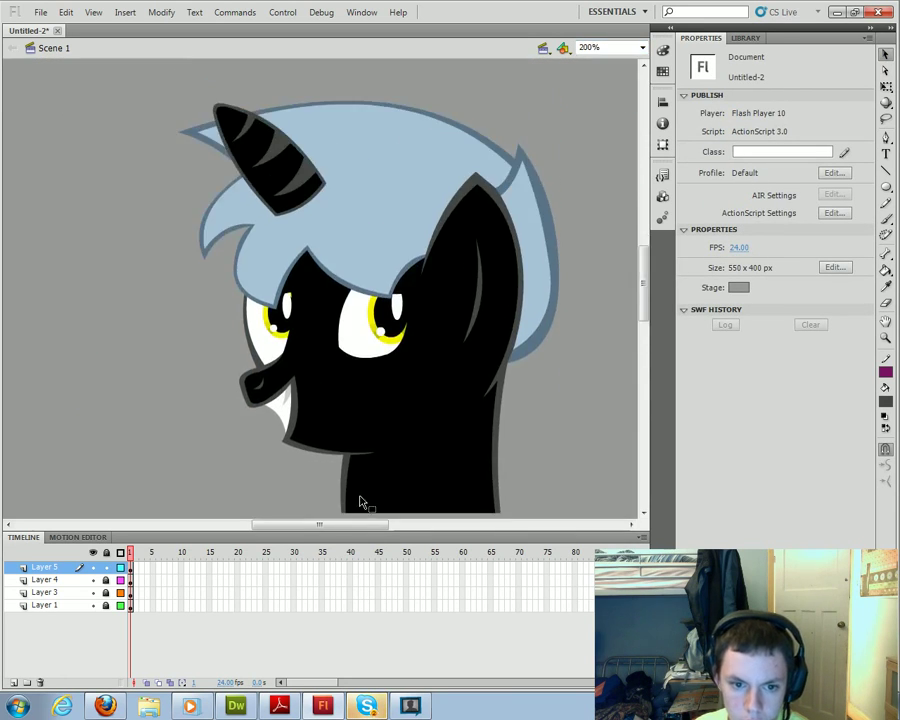
mouse_move(295, 527)
left_mouse_down()
mouse_move(378, 527)
mouse_move(289, 527)
left_mouse_up()
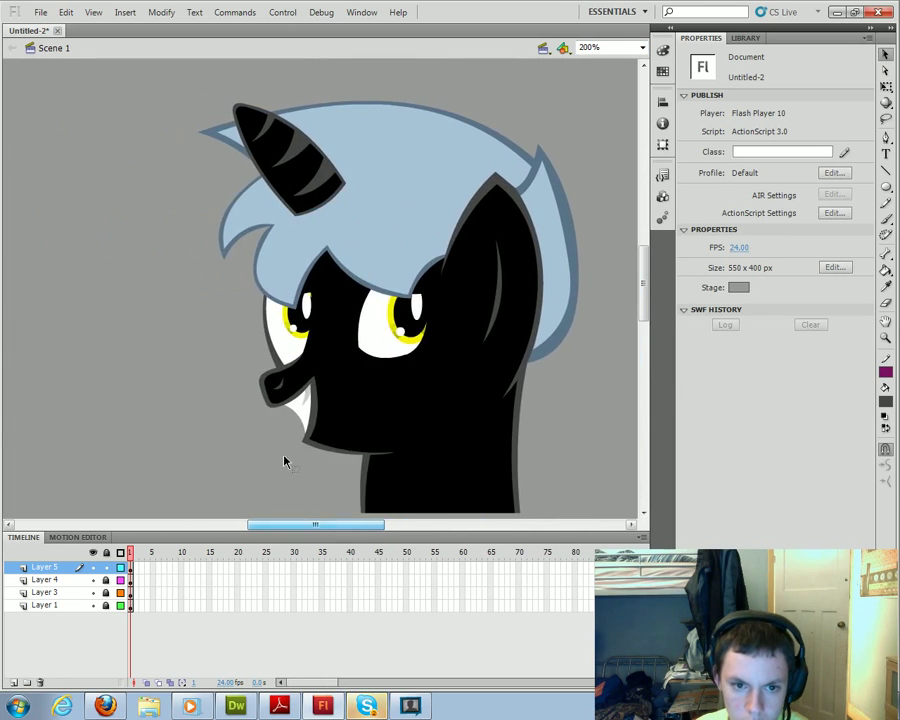
scroll(280, 470, "up", 4)
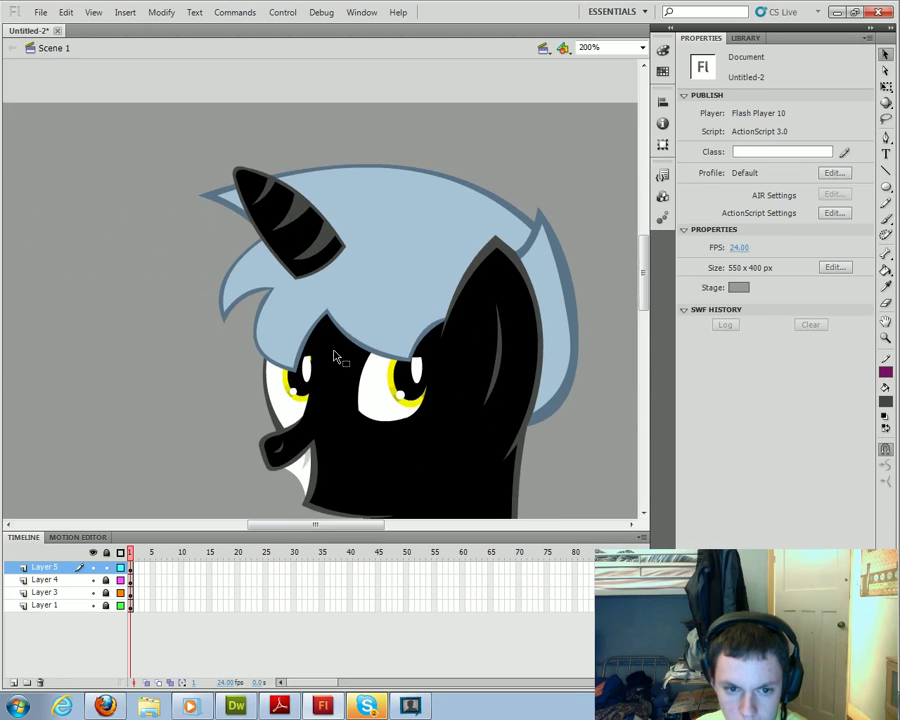
left_click(13, 682)
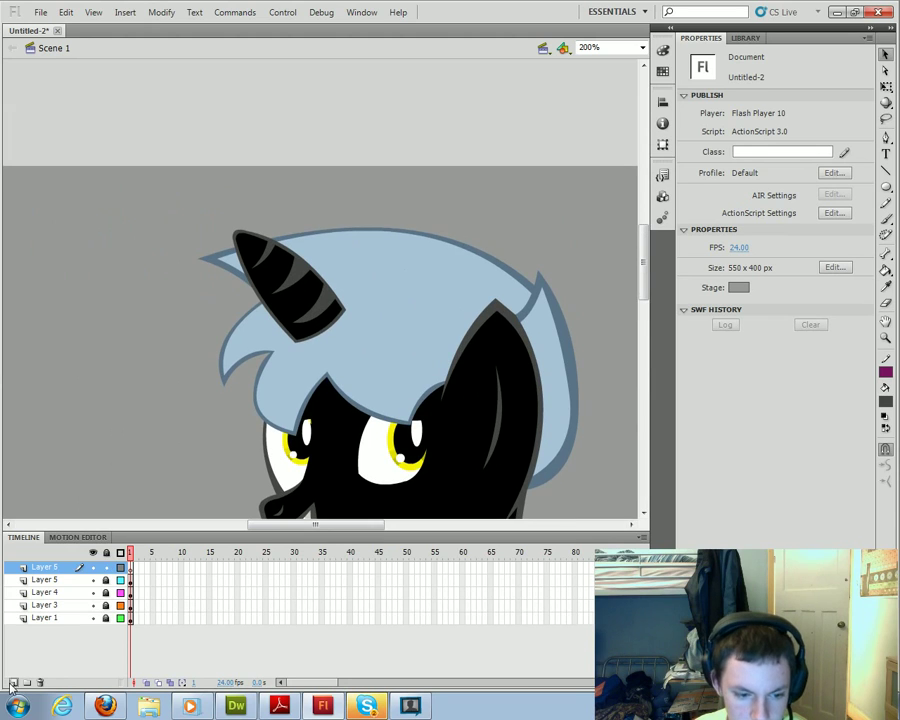
Draw a crescent outline along the horn's base from two lines sharing endpoints, bending both to follow the base's curve
left_click(885, 172)
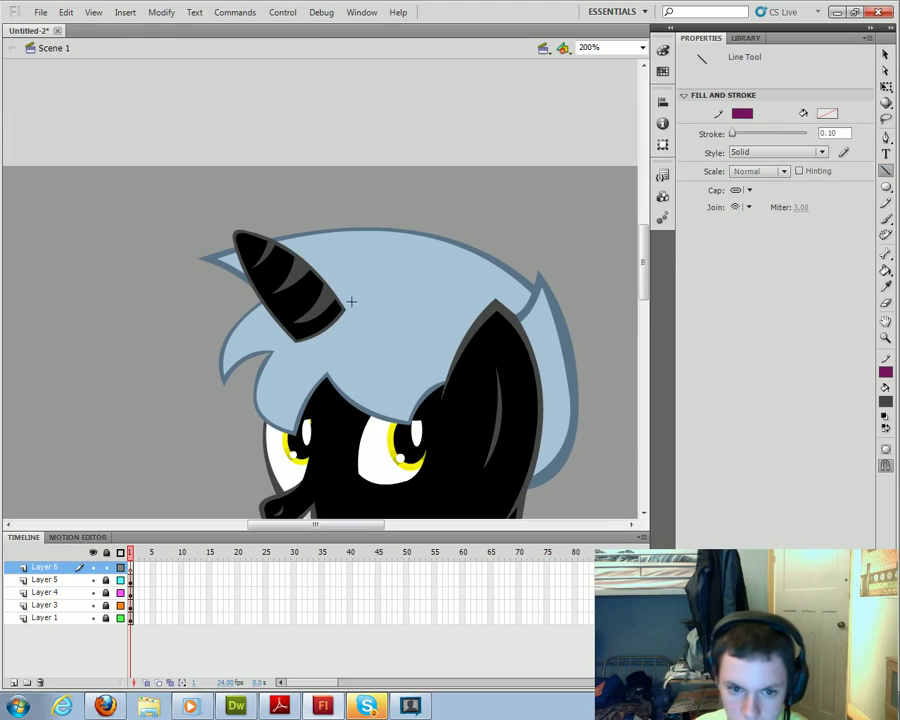
left_click_drag(285, 344, 355, 298)
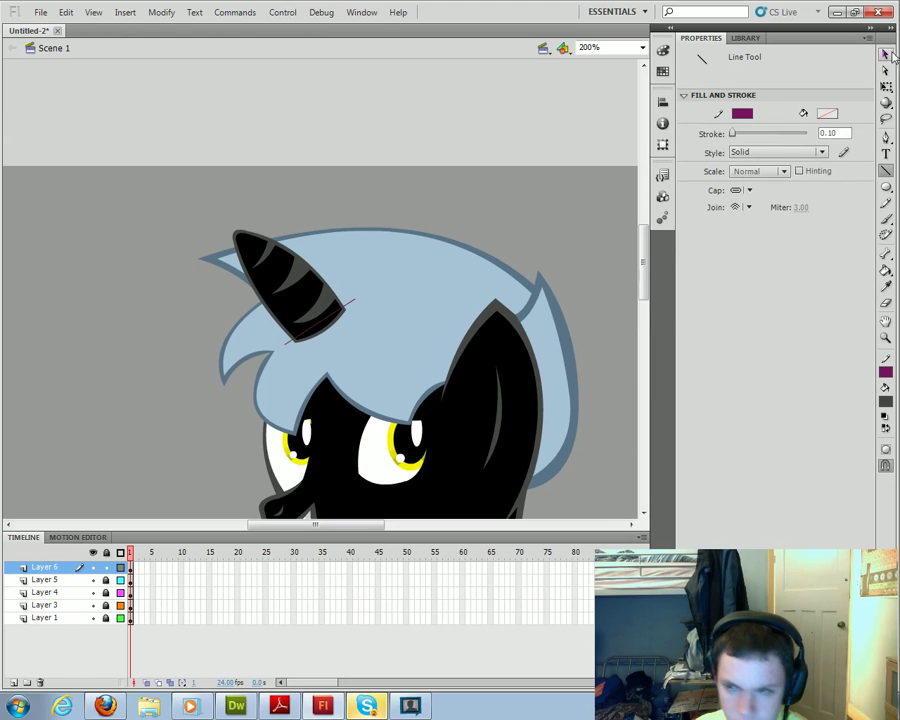
left_click(885, 55)
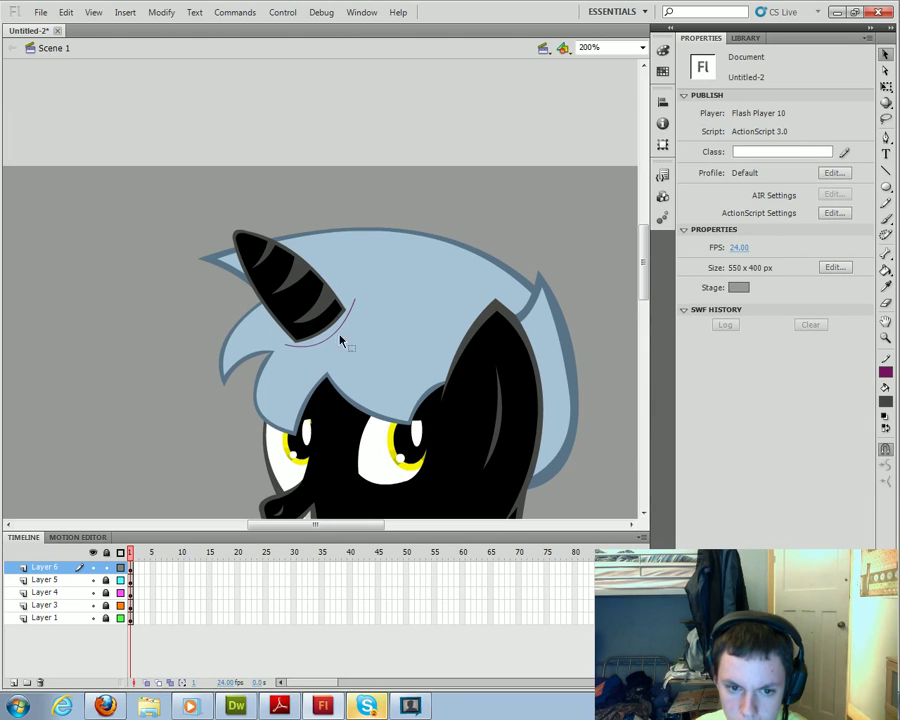
key("n")
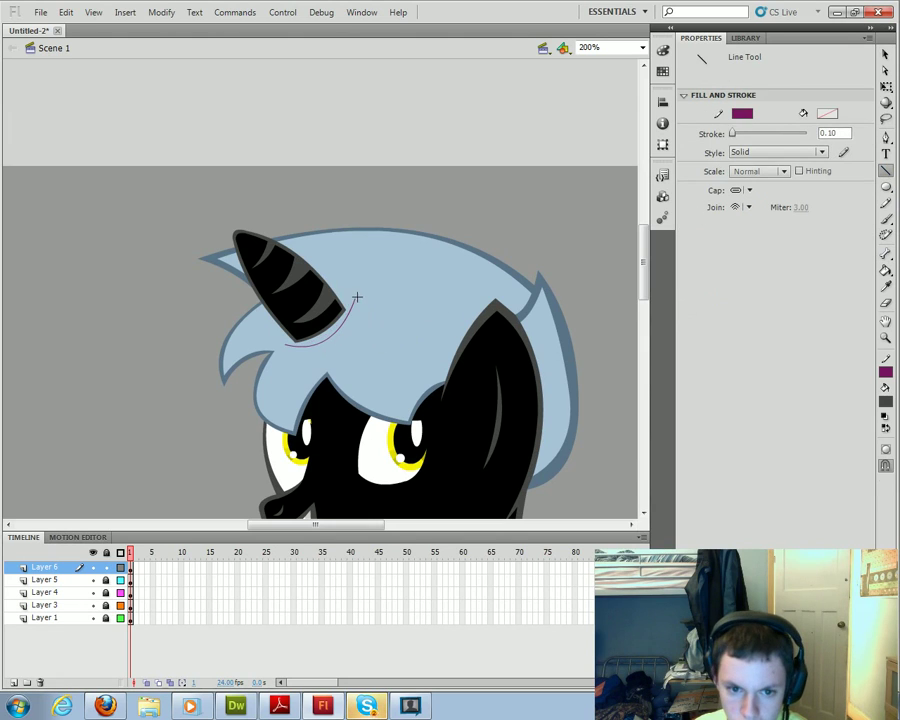
left_click_drag(285, 344, 355, 299)
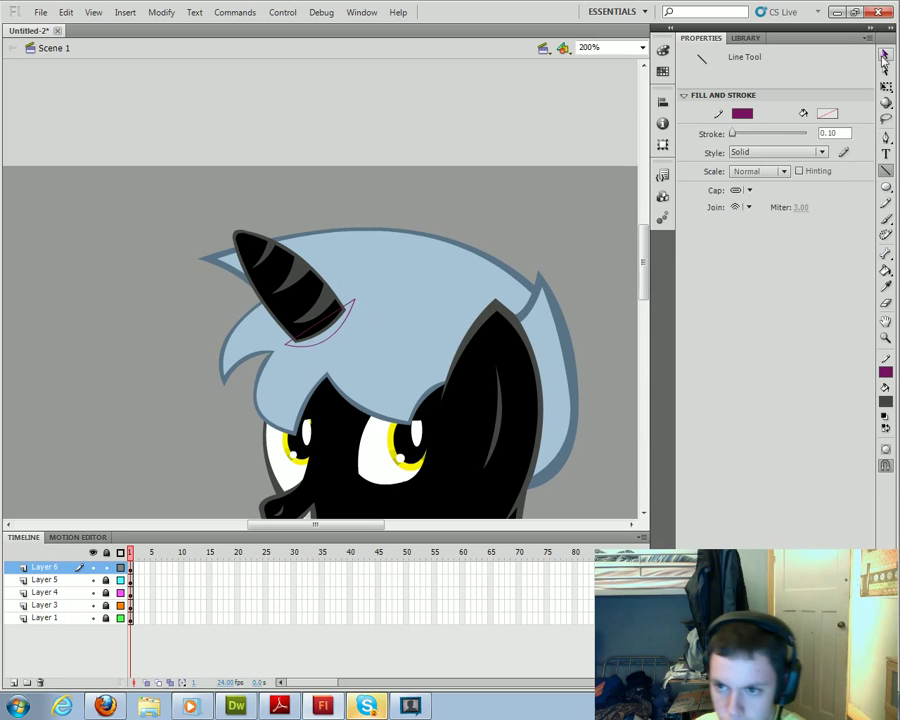
left_click(885, 55)
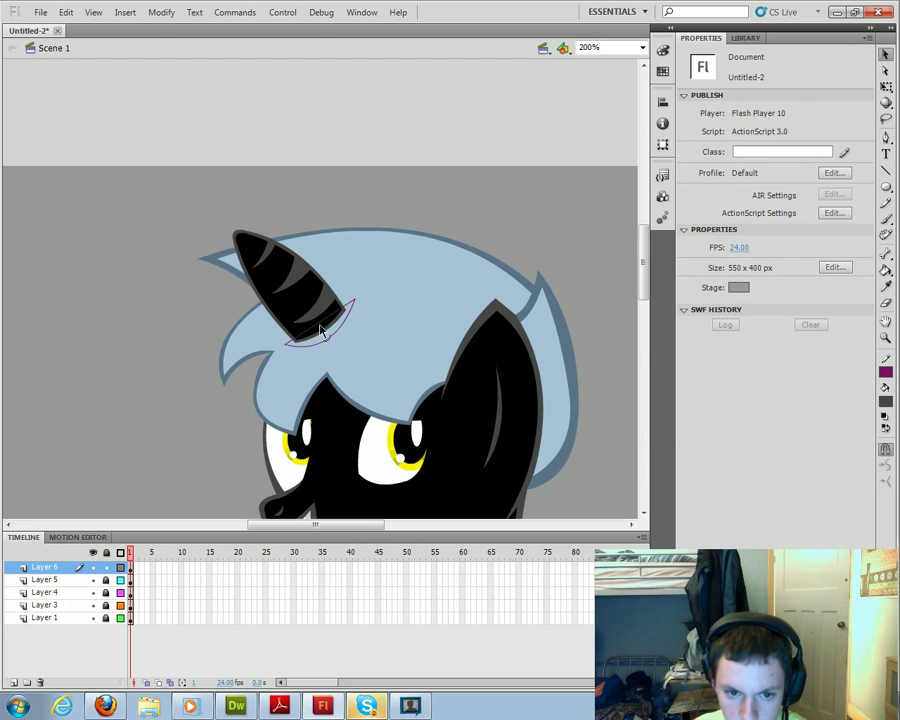
Fill the crescent below the horn with the darker blue-grey used for the hair outline
left_click(886, 270)
left_click(826, 113)
left_click(318, 328)
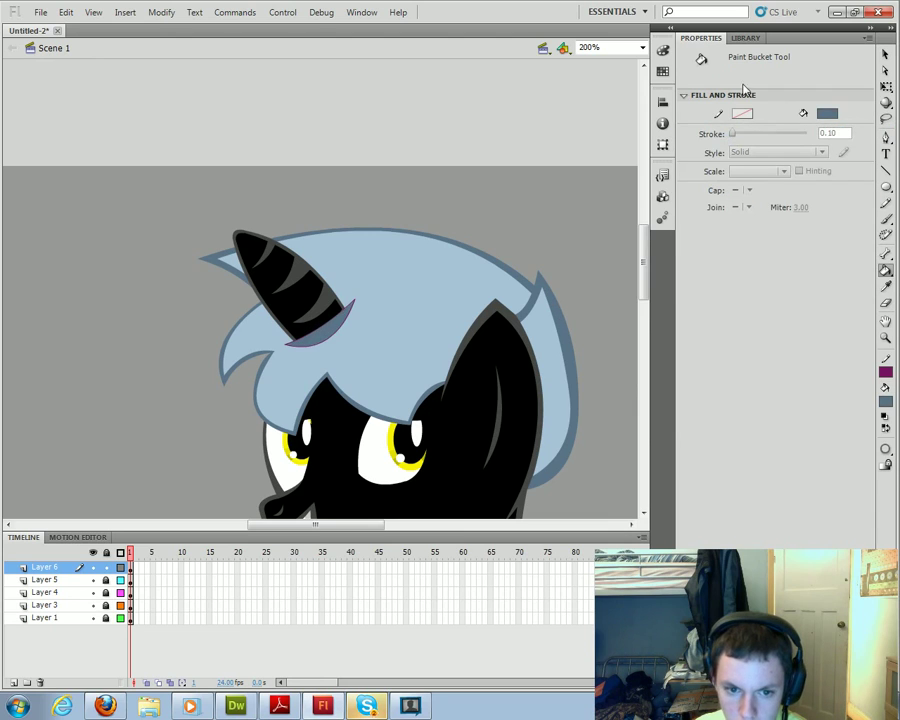
Delete the crescent's purple outline and nudge its fill up and left against the horn's base
key("v")
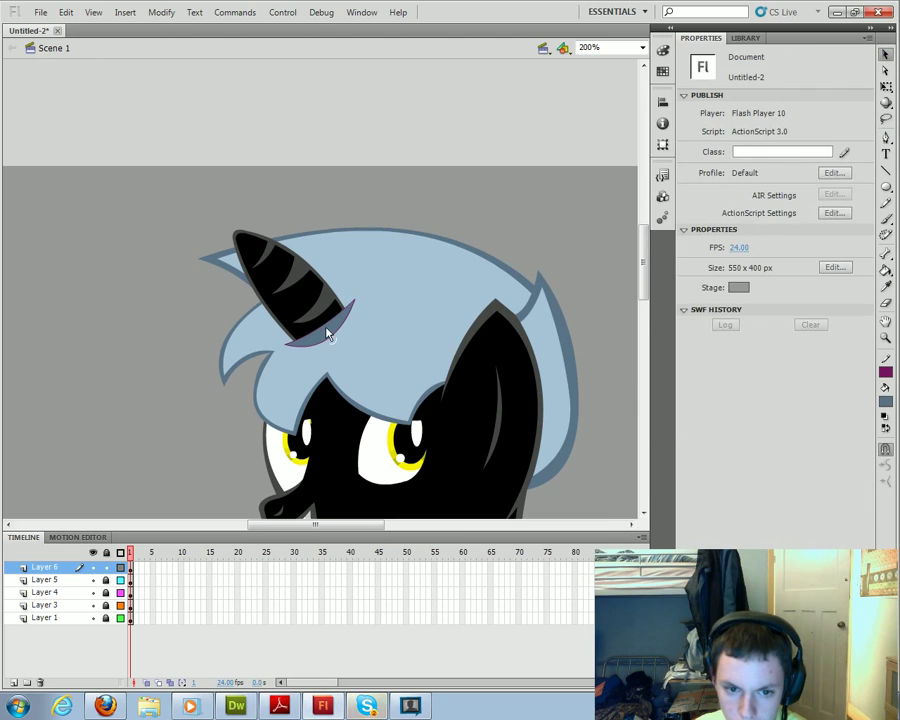
left_click(330, 334)
key("Delete")
left_click(332, 331)
key("Up")
key("Left")
left_click(409, 346)
Lock Layer 6 and unlock Layer 3
scroll(409, 345, "down", 3)
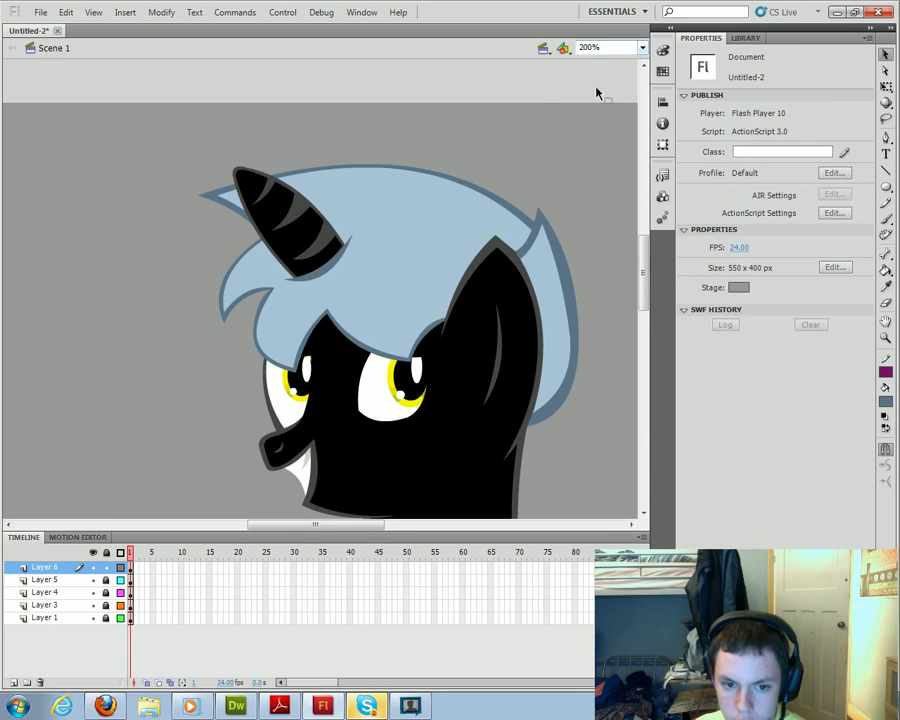
scroll(596, 93, "down", 4)
left_click(642, 48)
left_click(600, 110)
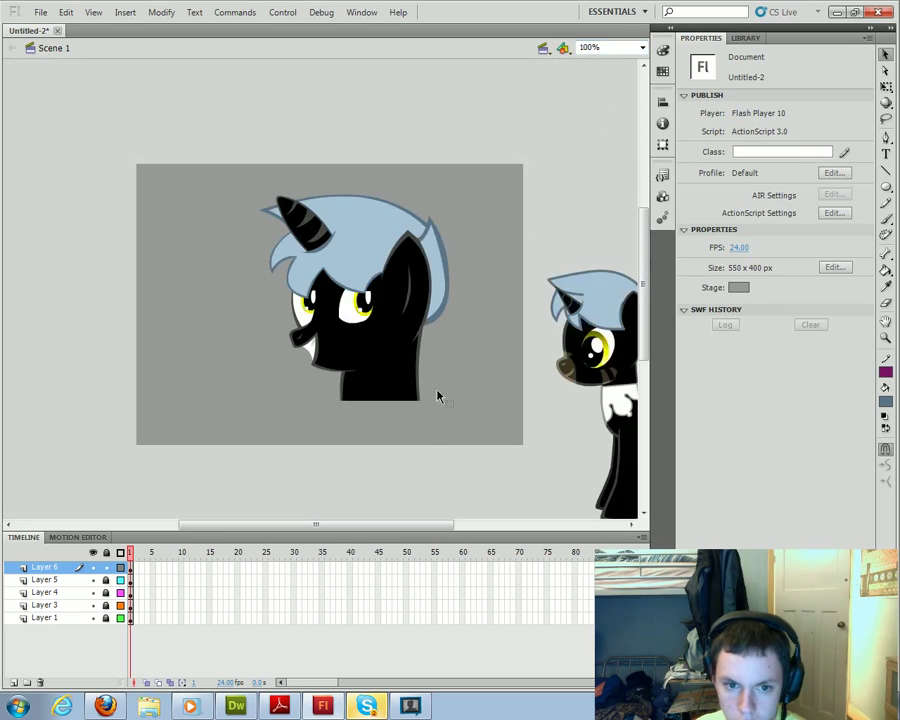
mouse_move(367, 539)
left_mouse_down()
mouse_move(396, 529)
mouse_move(373, 531)
left_mouse_up()
left_click(106, 569)
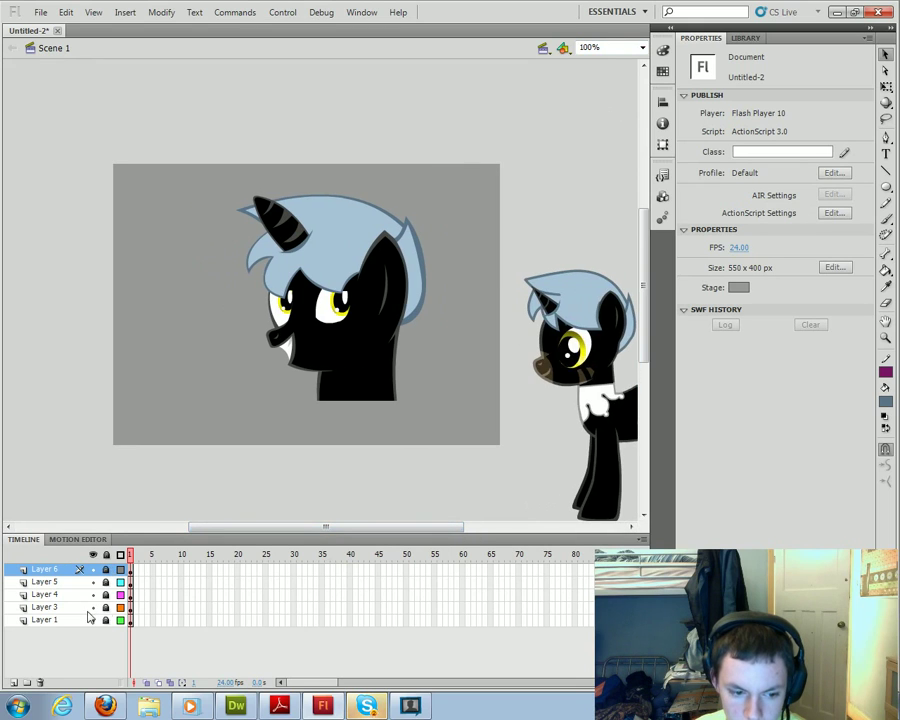
left_click(92, 607)
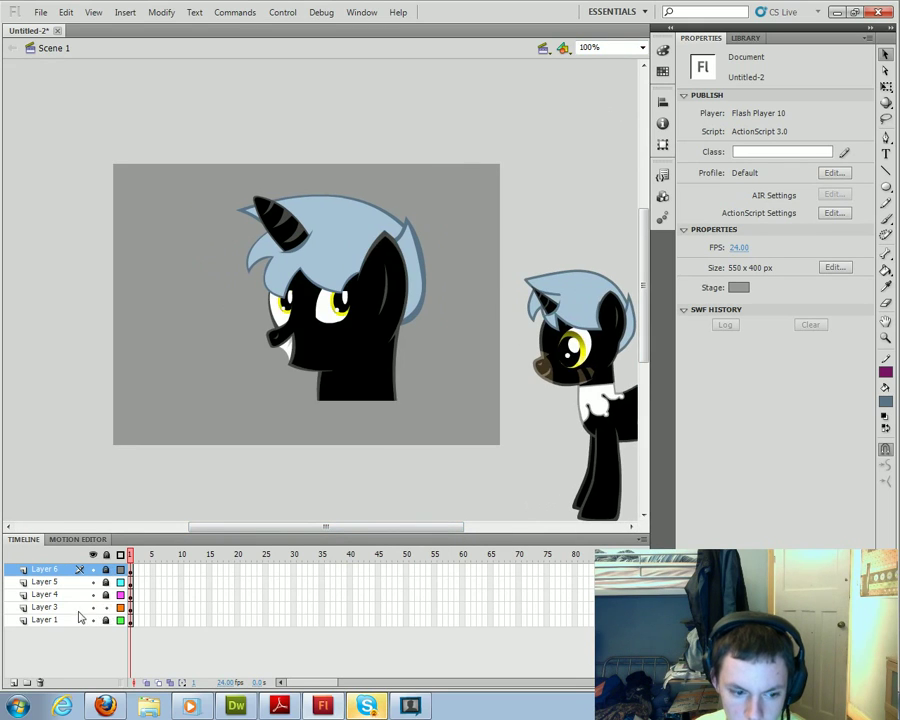
On Layer 3, draw short dividing lines across the dark grey face outline above the muzzle and at the chin
left_click(78, 607)
left_click(207, 376)
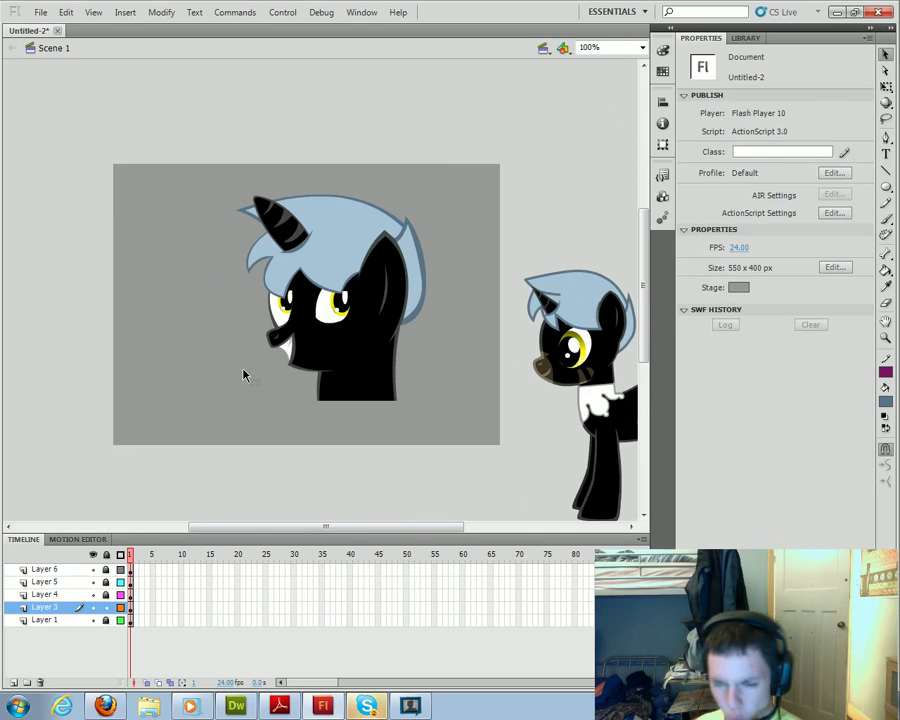
left_click(886, 172)
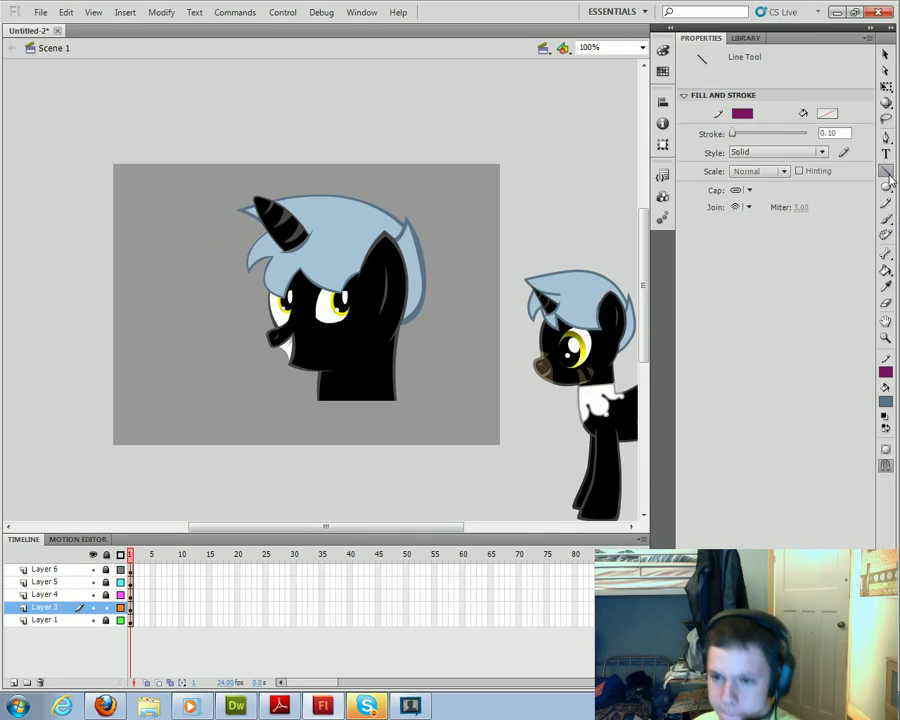
left_click(642, 48)
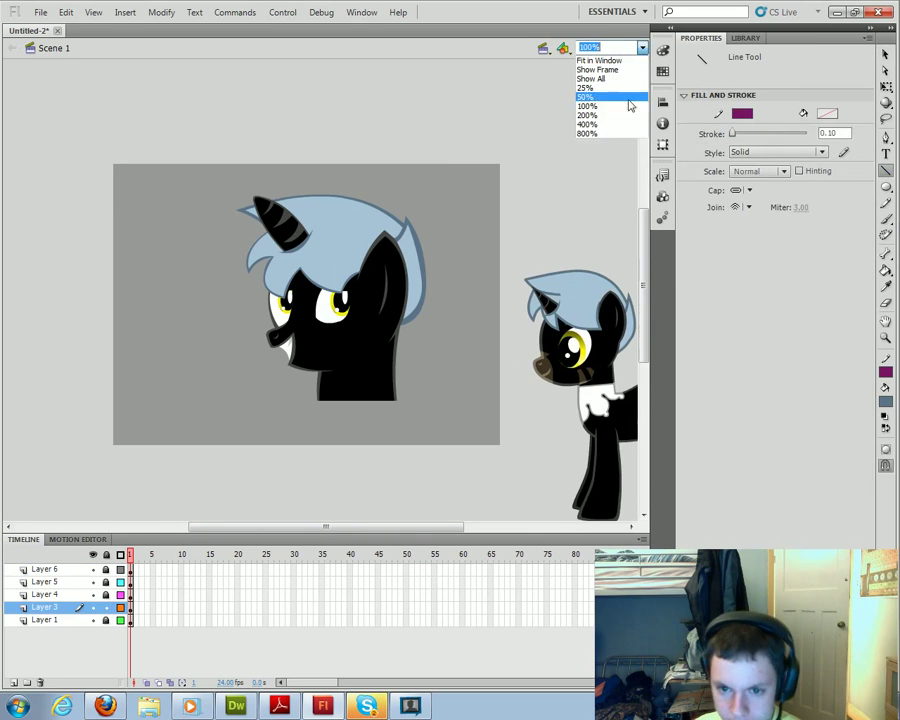
left_click(610, 122)
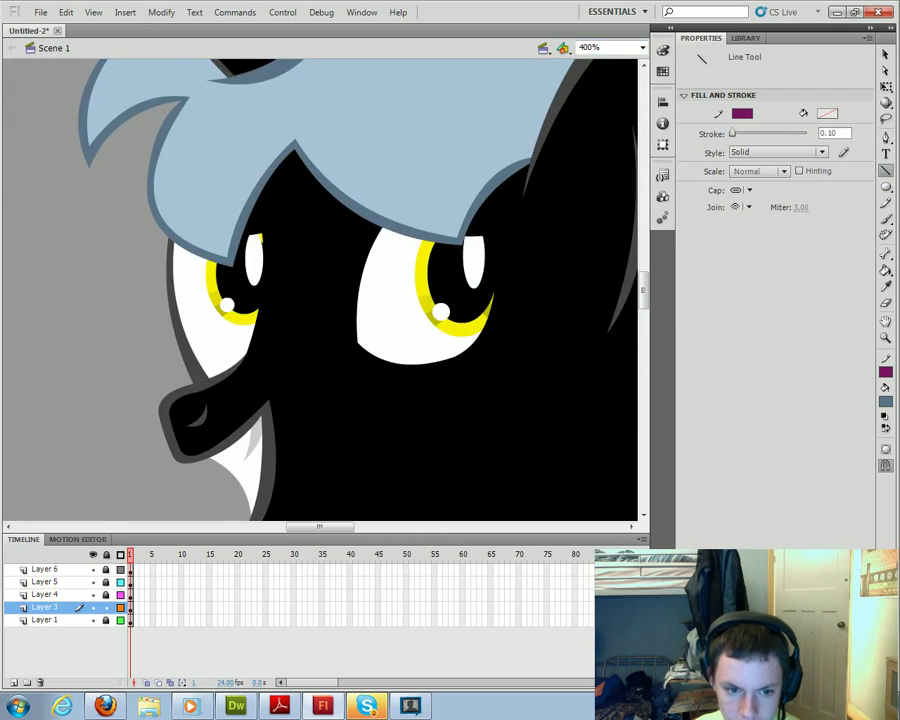
scroll(207, 378, "down", 3)
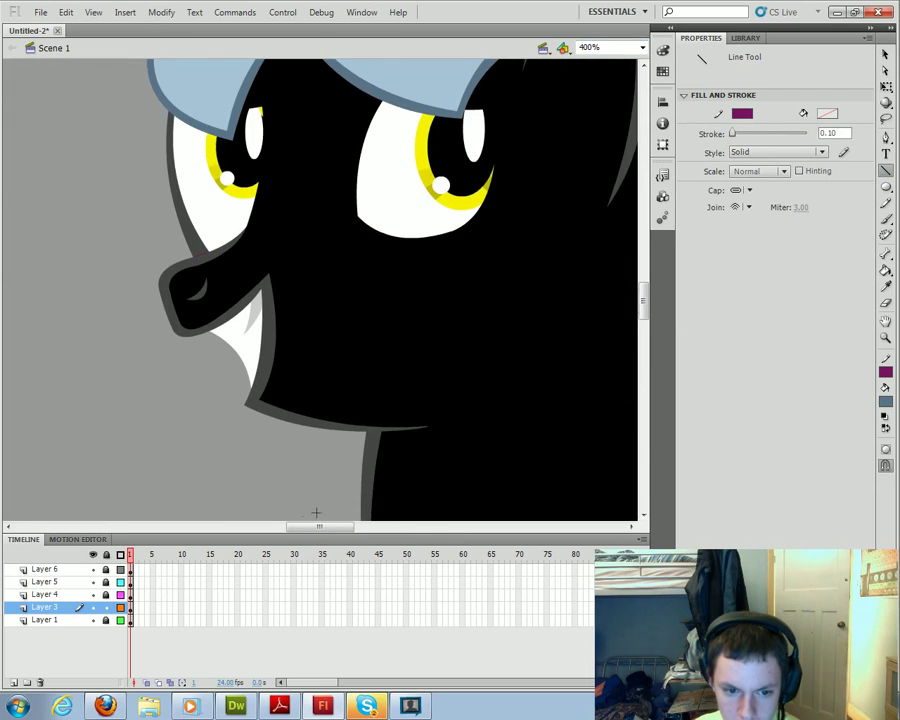
left_click_drag(318, 527, 285, 527)
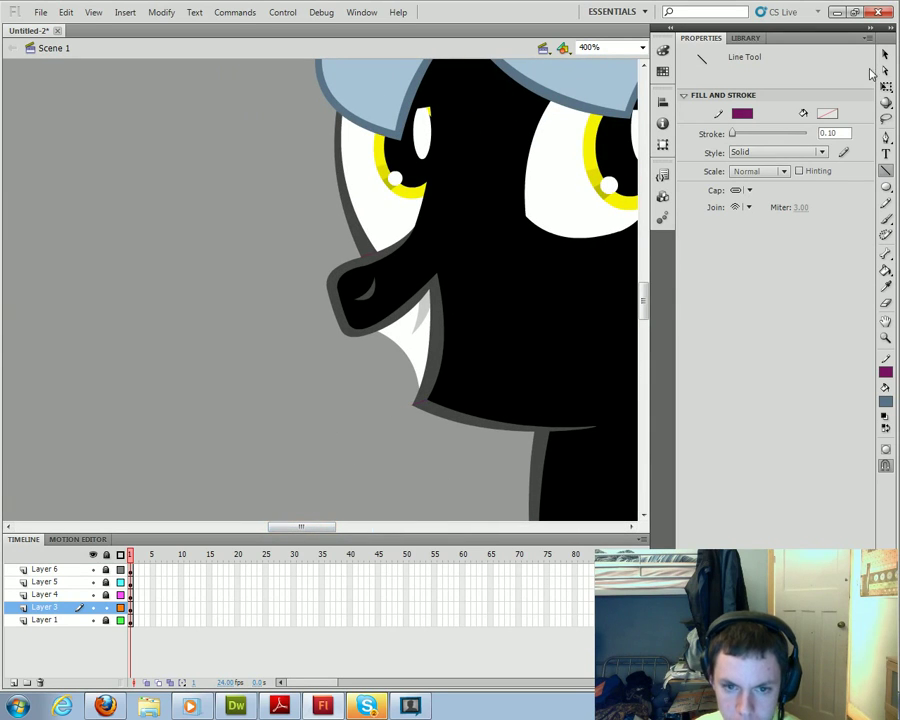
Recolour the separated muzzle and mouth outline with the light grey-brown sampled from the reference pony's muzzle outline
left_click(885, 55)
left_click(446, 316)
scroll(328, 490, "down", 3)
left_click_drag(322, 527, 416, 526)
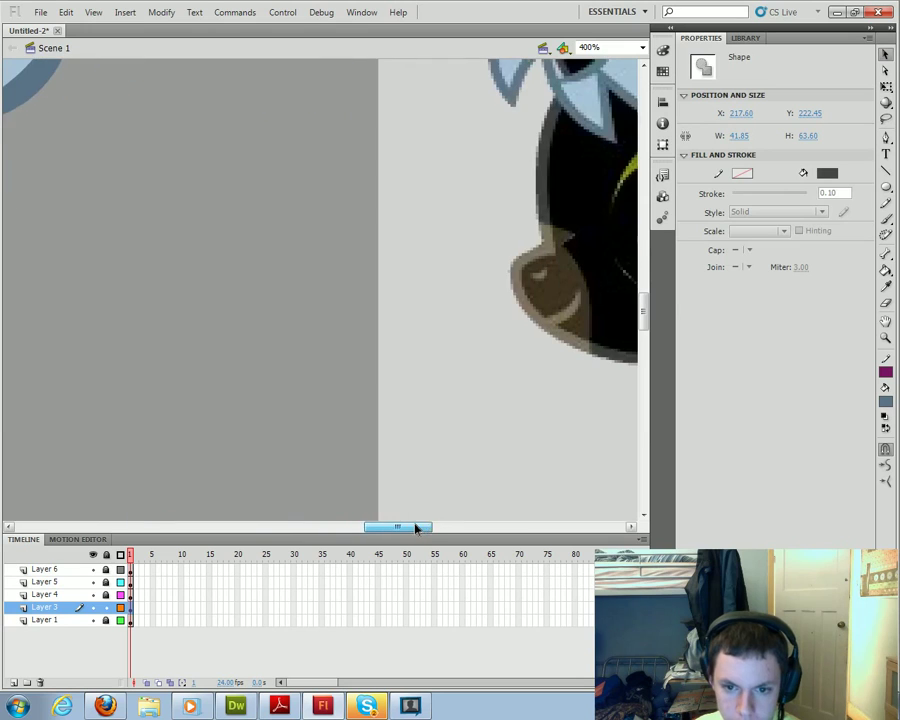
left_click(833, 180)
left_click(514, 280)
scroll(353, 376, "up", 4)
left_click_drag(411, 527, 321, 527)
Recolour the nostril mark with the same light grey-brown as the muzzle outline
left_click(300, 430)
left_click(306, 361)
left_click(827, 175)
left_click(376, 358)
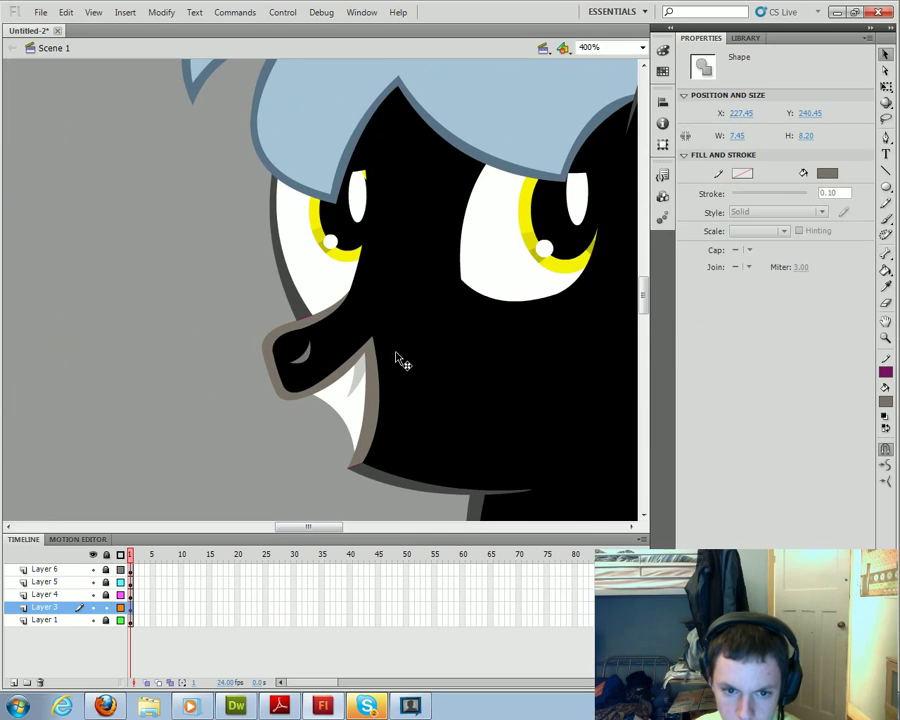
Draw a line from the chin to the top of the muzzle and bend it outward around the corner of the mouth
scroll(402, 357, "down", 1)
left_click(883, 171)
key("n")
mouse_move(362, 401)
left_mouse_down()
mouse_move(488, 322)
mouse_move(492, 363)
mouse_move(500, 338)
mouse_move(352, 232)
left_mouse_up()
key("v")
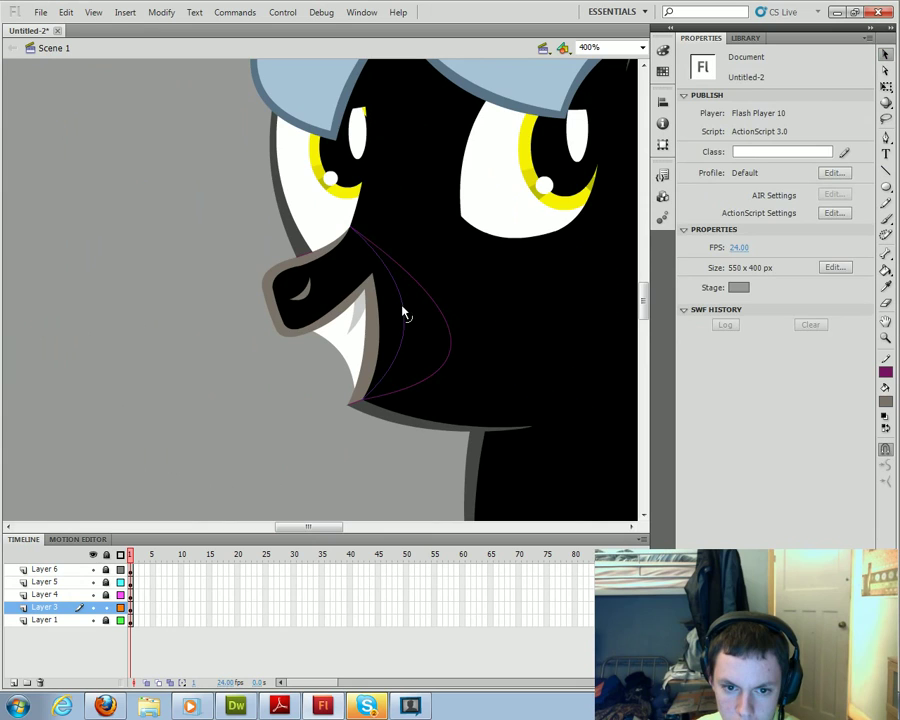
left_click(402, 314)
Fill the enclosed muzzle area with the dark brown sampled from the reference pony's muzzle
scroll(446, 454, "down", 3)
left_click_drag(322, 532, 426, 528)
left_click(830, 176)
left_click(398, 260)
left_click(339, 313)
Delete the purple construction lines along the muzzle's curve, at the chin and above the nose
left_click(641, 49)
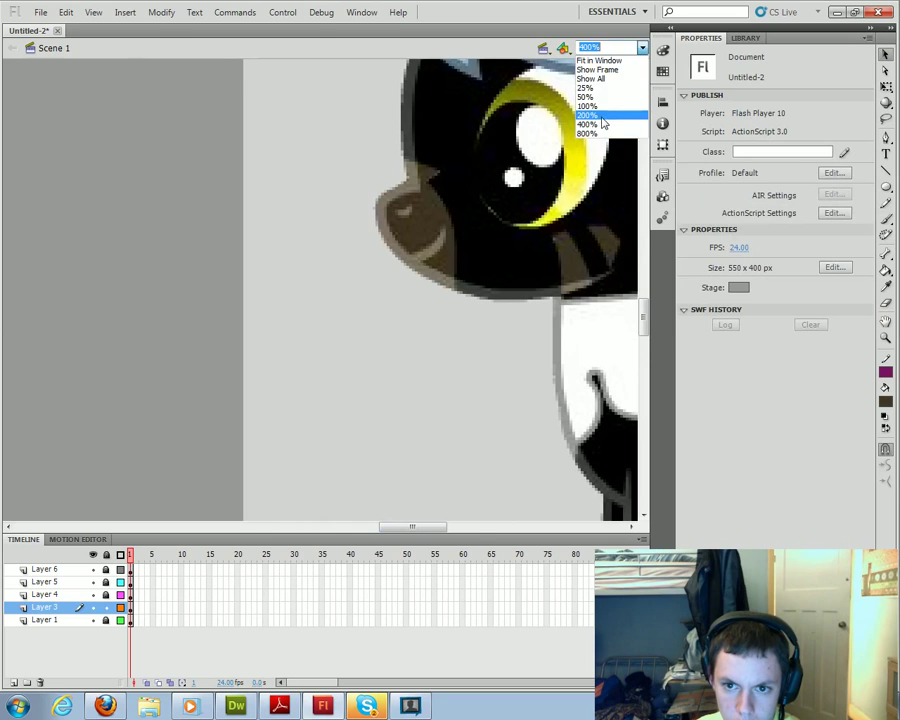
left_click(602, 117)
scroll(410, 373, "up", 2)
left_click_drag(420, 525, 326, 529)
left_click(281, 356)
key("Delete")
left_click(259, 380)
key("Delete")
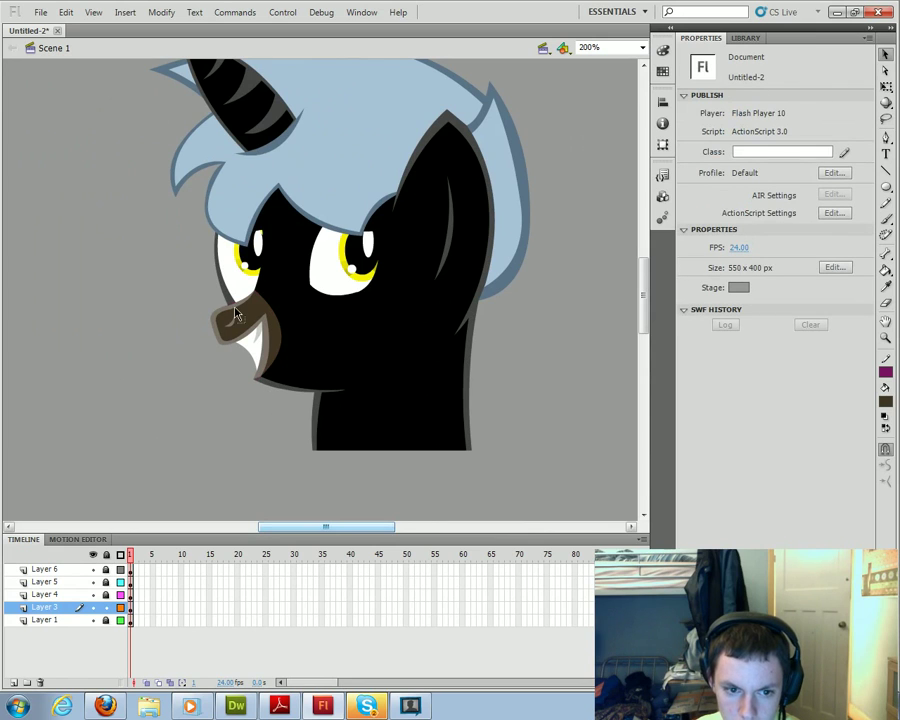
left_click(232, 310)
left_click(316, 403)
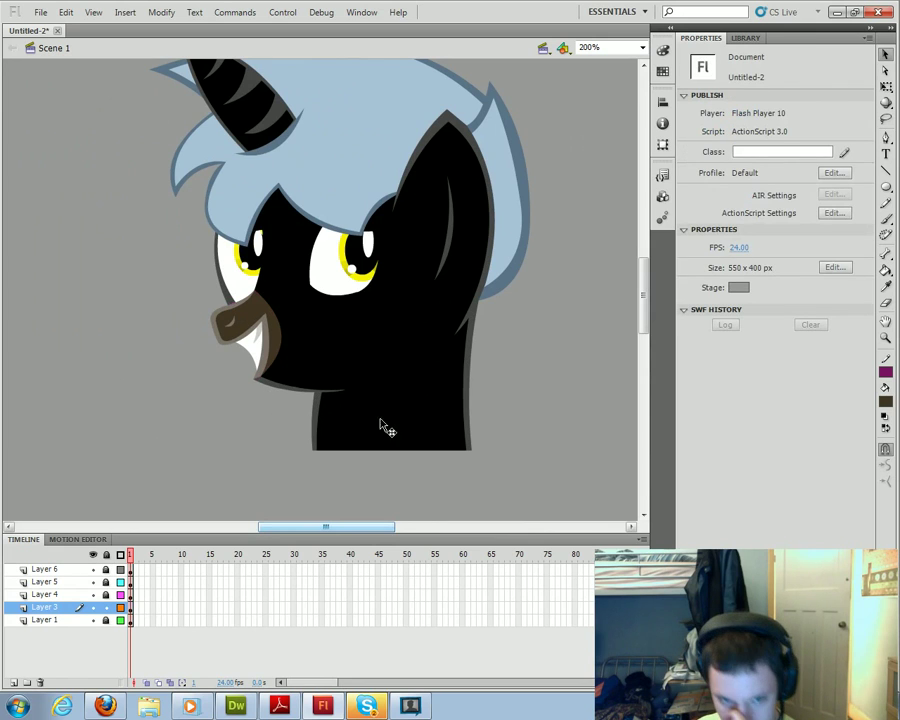
Draw a four-sided stripe outline with curved sides rising from the jawline behind the mouth, trimming the line ends below the jaw
left_click(885, 170)
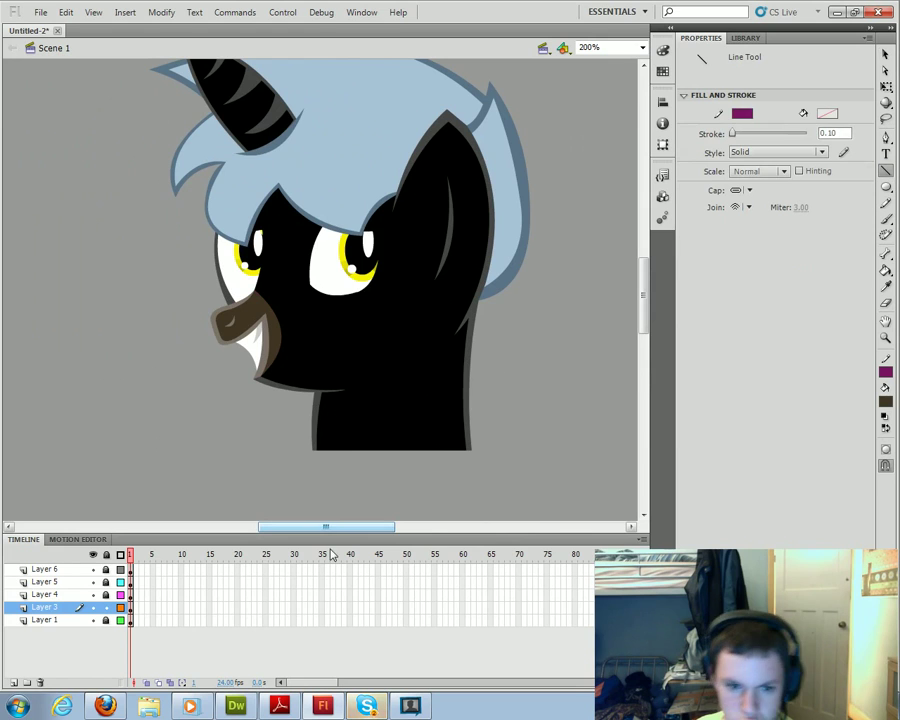
mouse_move(327, 527)
left_mouse_down()
mouse_move(430, 528)
mouse_move(335, 532)
left_mouse_up()
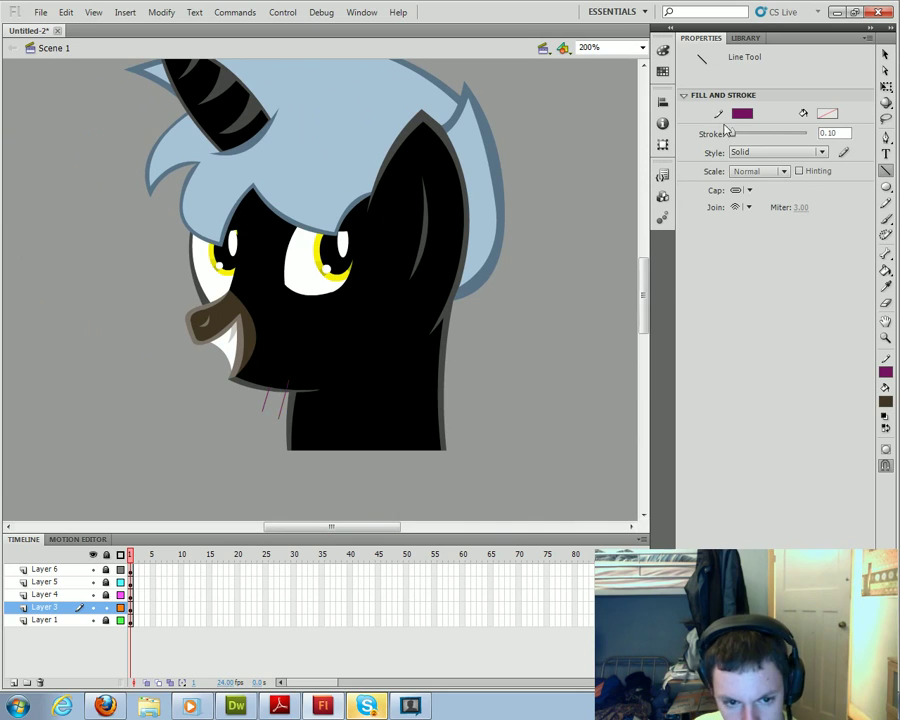
key("v")
left_click(267, 410)
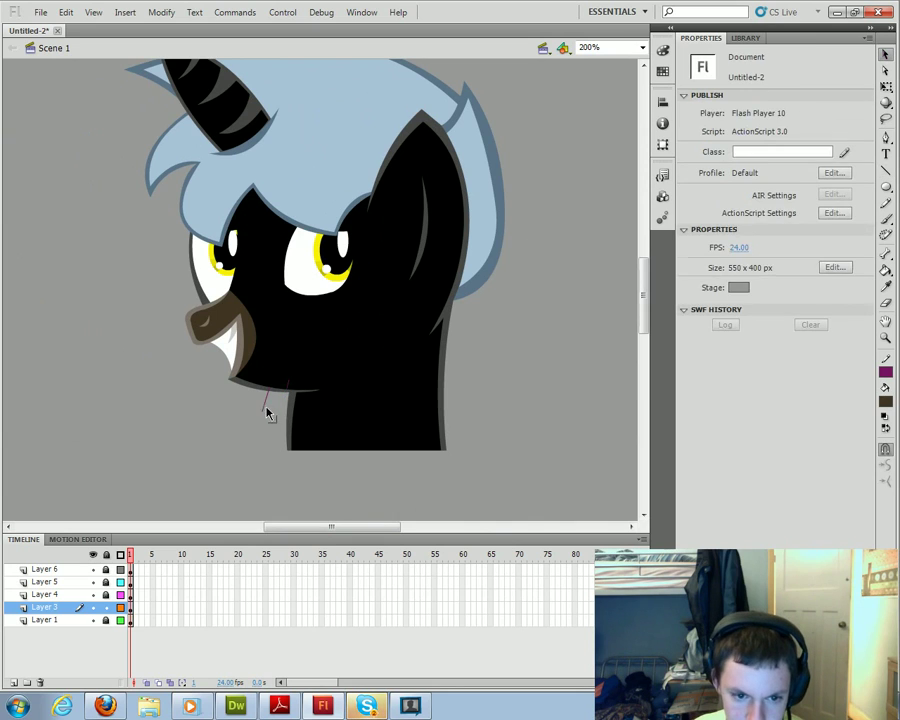
key("Delete")
key("ctrl+z")
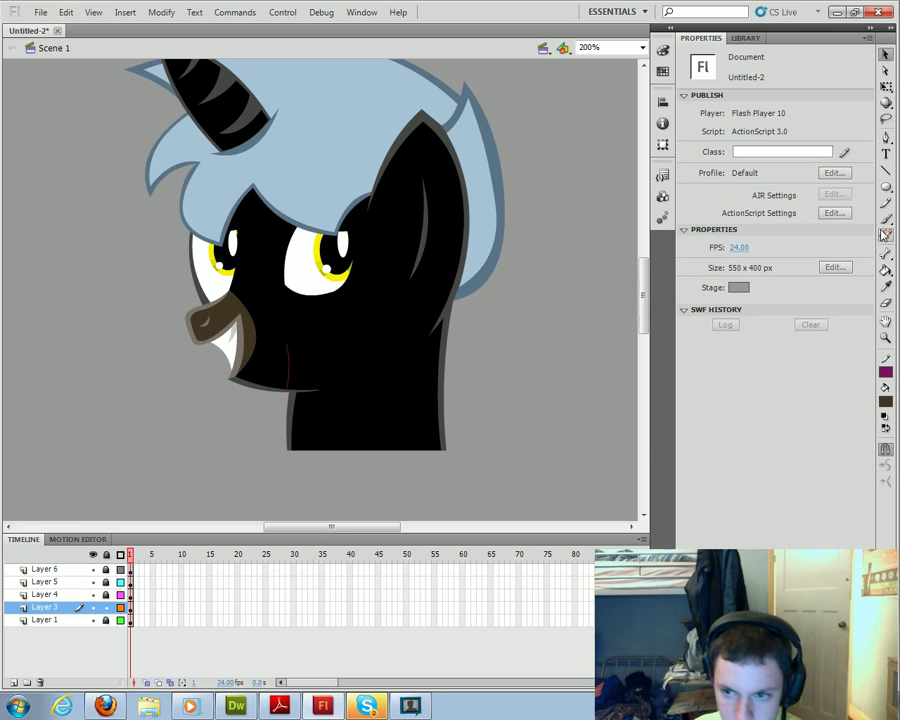
left_click(886, 172)
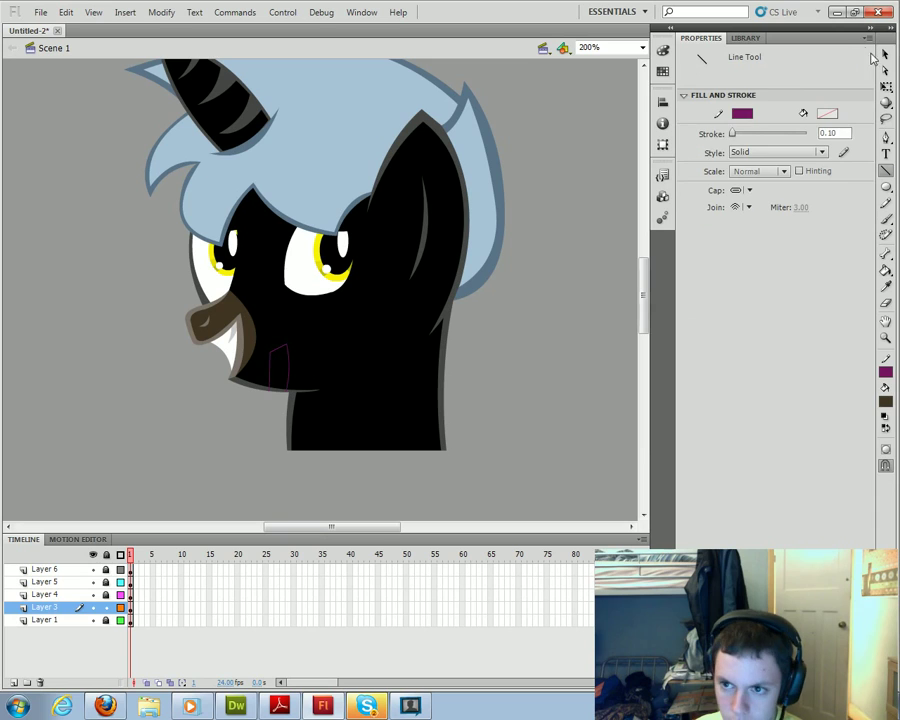
left_click(885, 54)
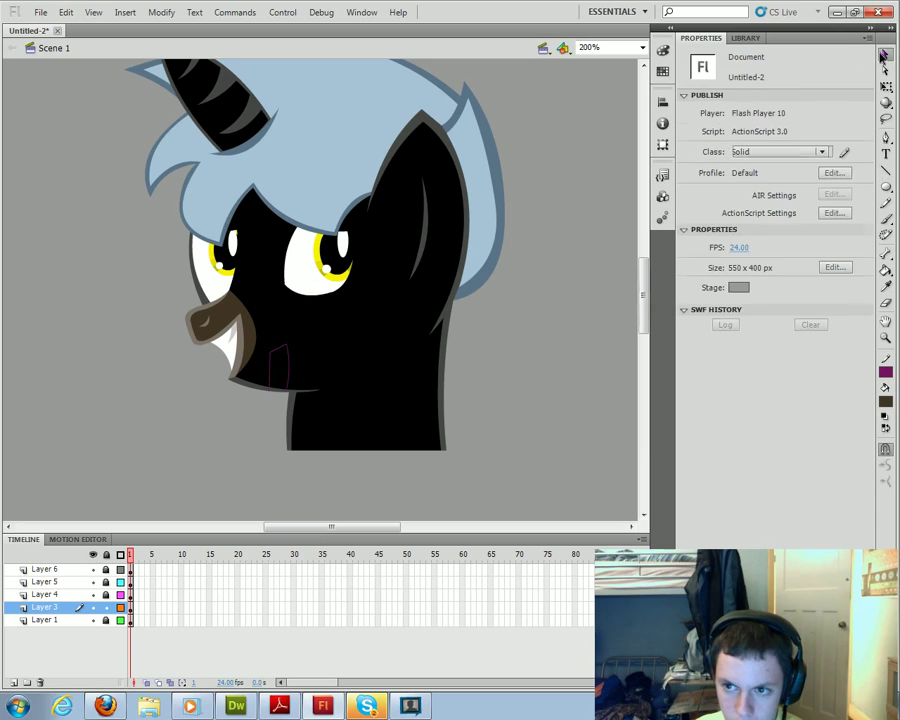
Fill the jaw stripe with the muzzle's dark brown, #3F3422
left_click(278, 372)
left_click(827, 173)
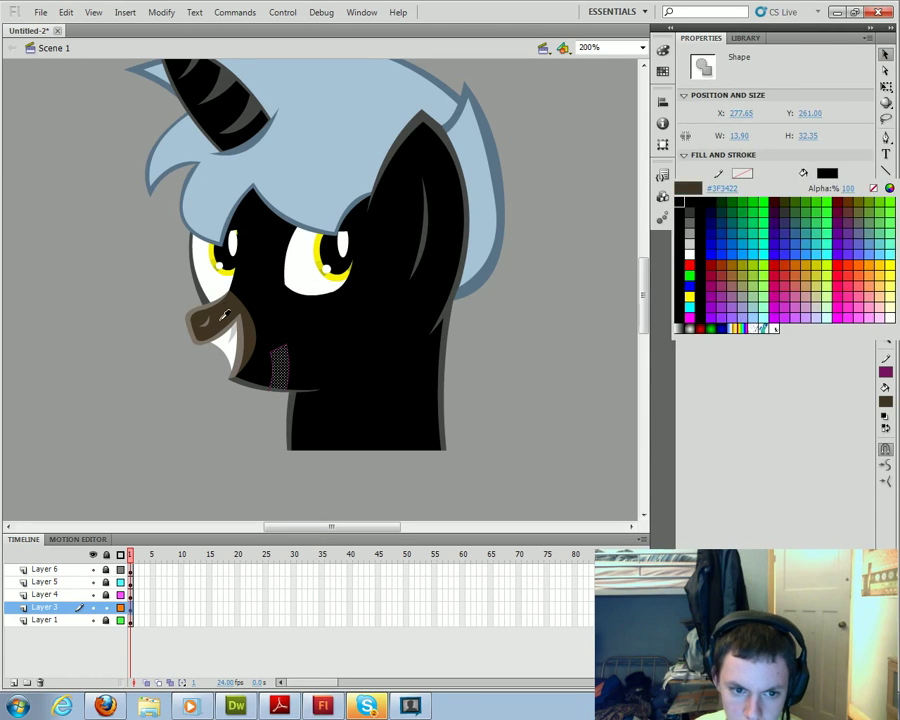
left_click(218, 318)
left_click(265, 409)
Recolour the jaw outline under the stripe with the muzzle outline's light grey-brown and delete the stripe's purple outline
left_click(275, 389)
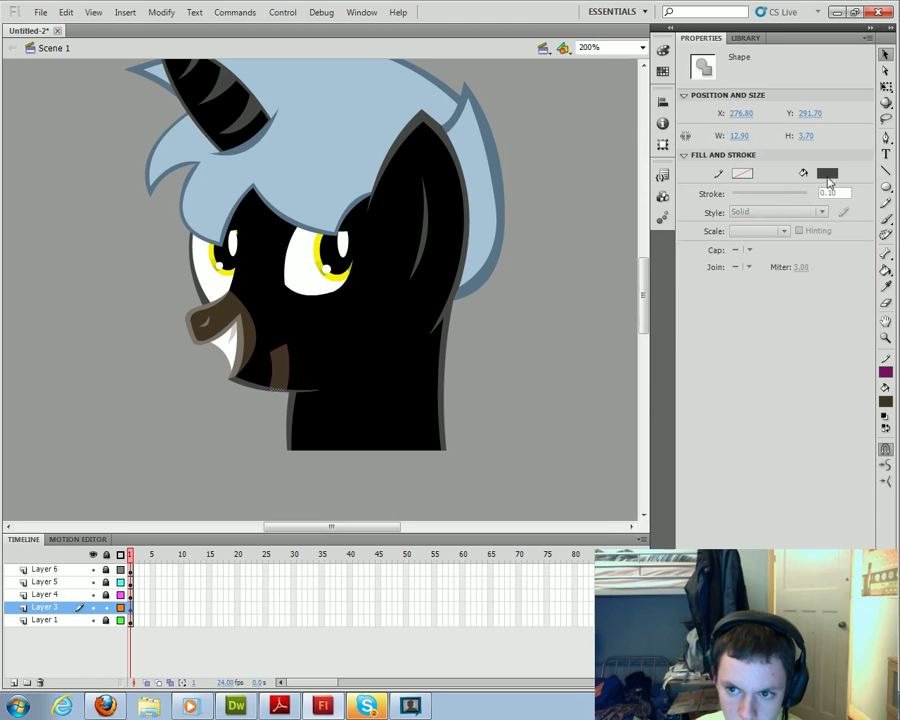
left_click(827, 173)
left_click(193, 337)
left_click(229, 393)
double_click(276, 386)
key("Delete")
Draw a second four-sided stripe outline on the jaw behind the first one, curving its front side
scroll(303, 450, "down", 3)
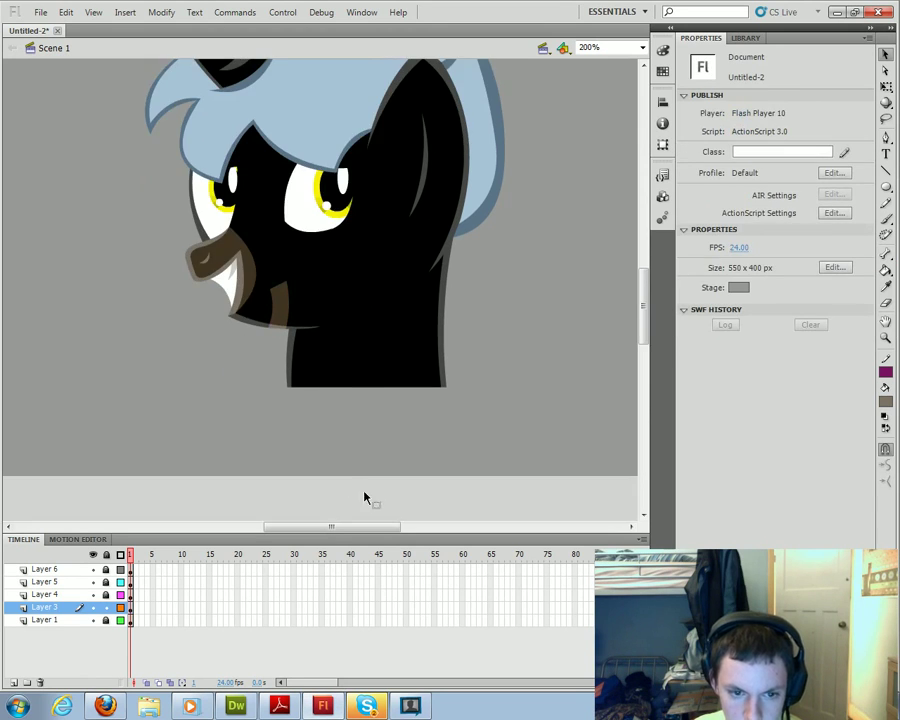
mouse_move(331, 527)
left_mouse_down()
mouse_move(427, 543)
mouse_move(330, 530)
left_mouse_up()
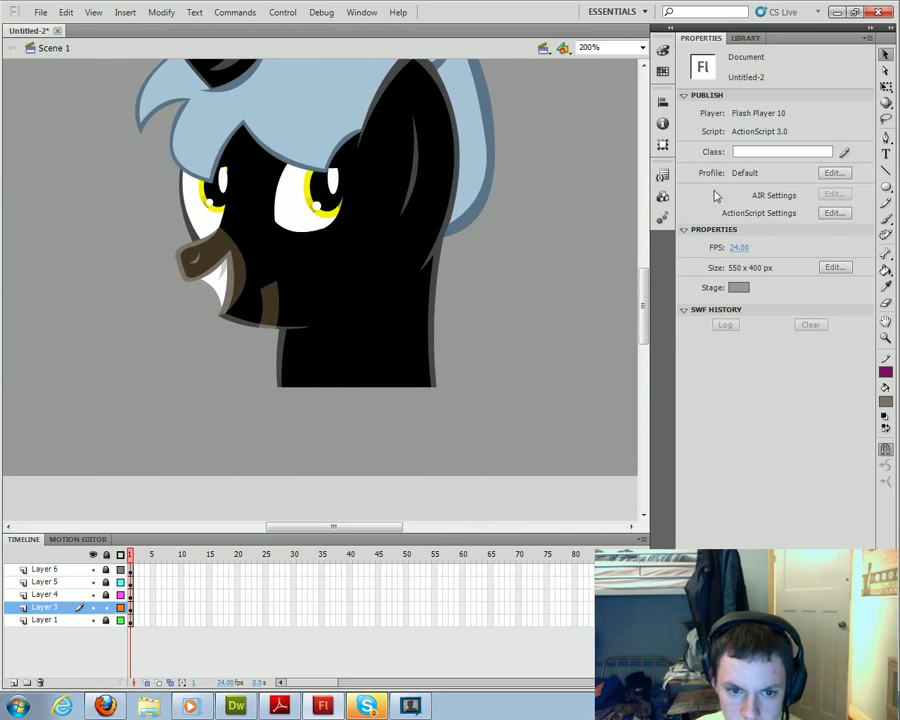
left_click(885, 171)
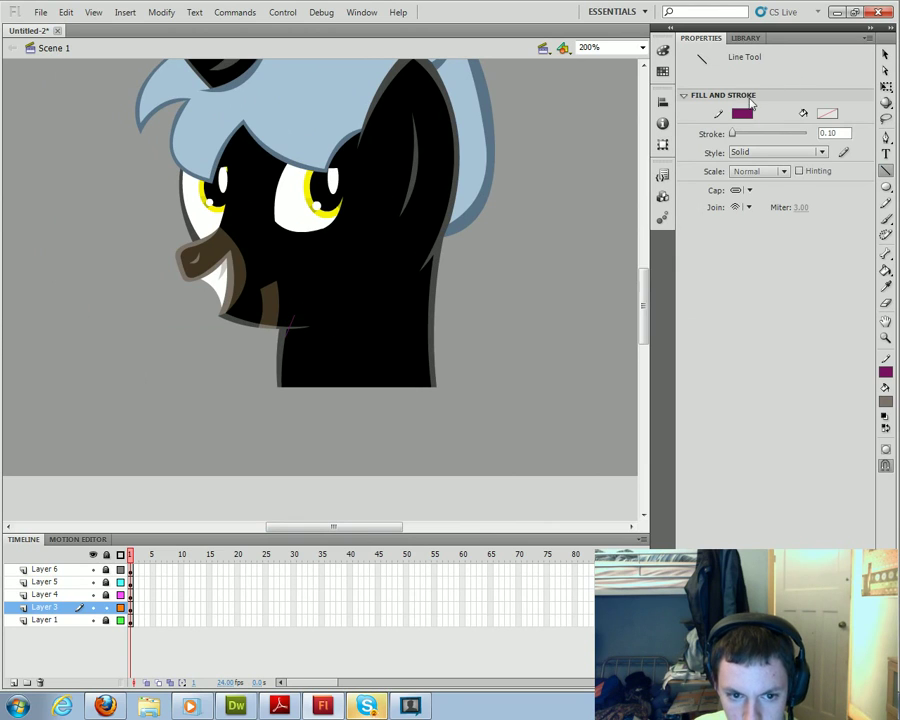
key("v")
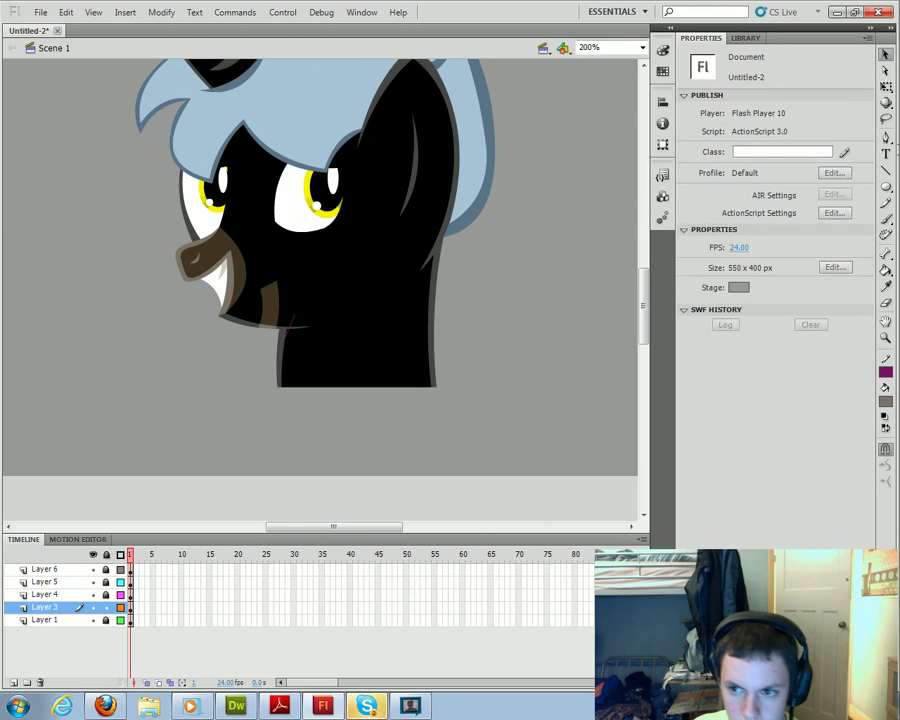
key("n")
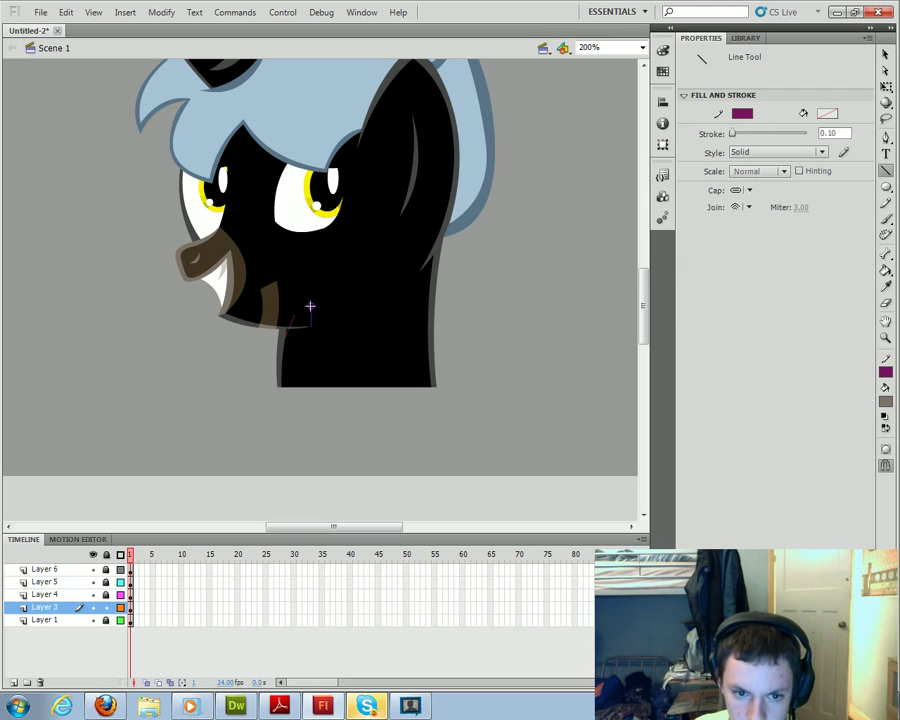
left_click_drag(304, 283, 297, 276)
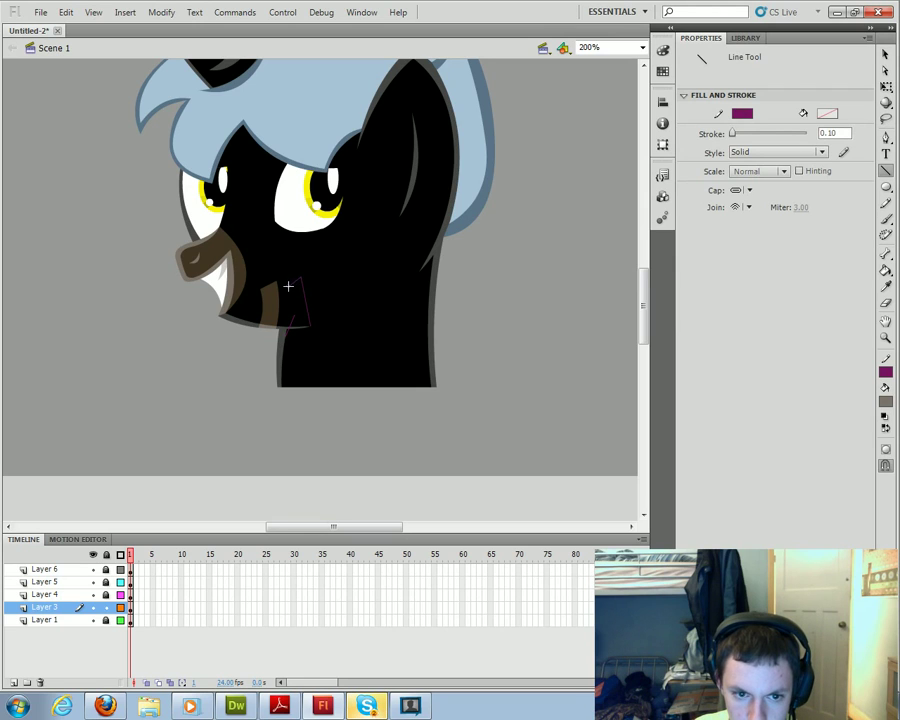
key("v")
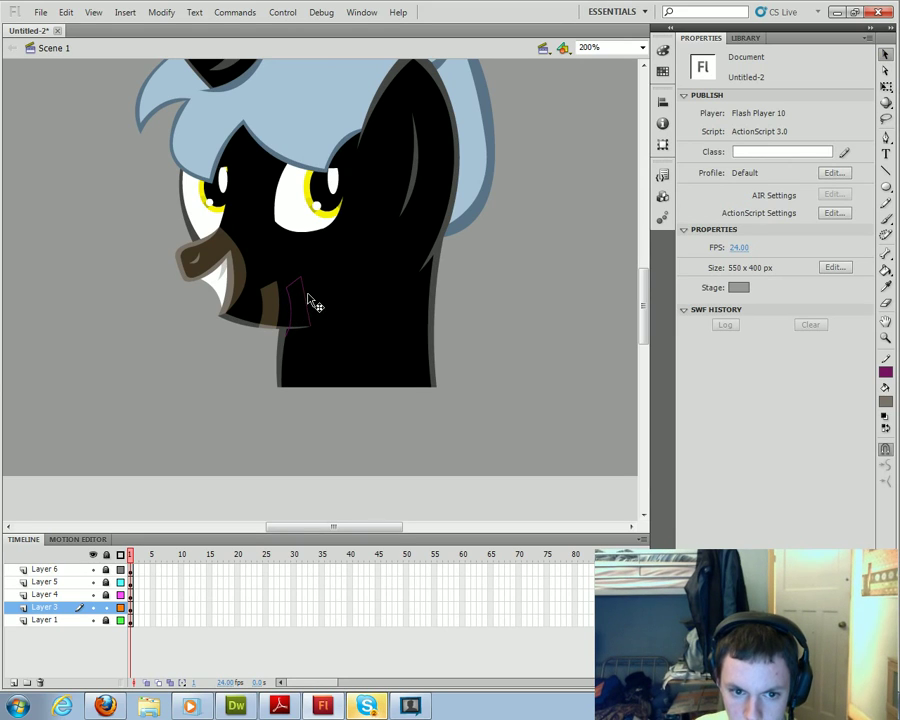
Fill the second jaw stripe with the first stripe's dark brown, #3F3422
left_click(303, 300)
left_click(826, 173)
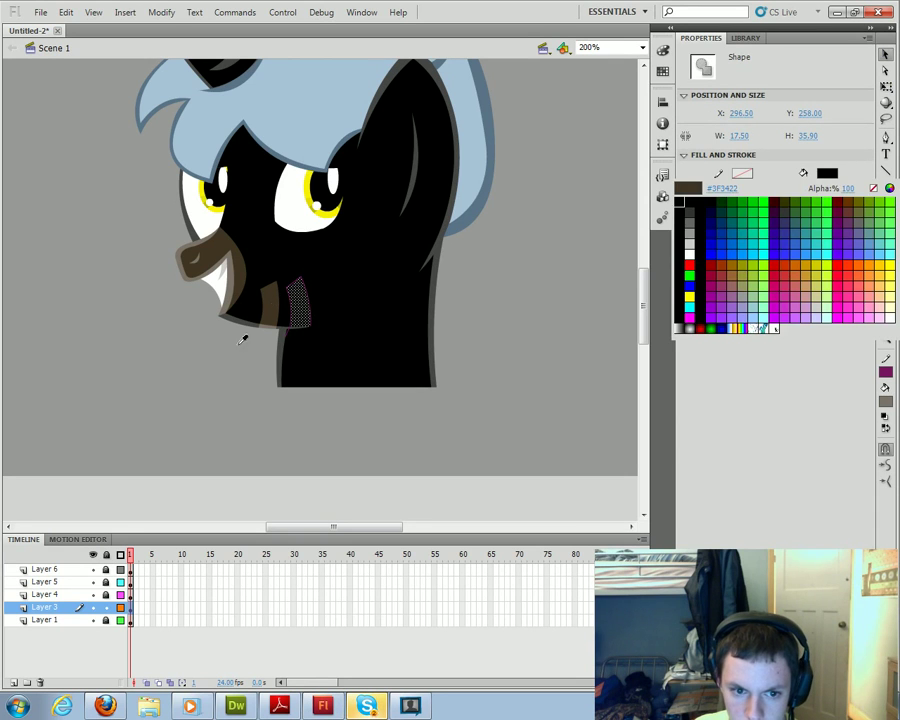
left_click(264, 313)
Recolour the jaw outline under the second stripe with the muzzle outline's light grey-brown and delete that stripe's purple outline
left_click(297, 337)
left_click(223, 369)
left_click(301, 338)
left_click(193, 376)
left_click(301, 331)
left_click(827, 173)
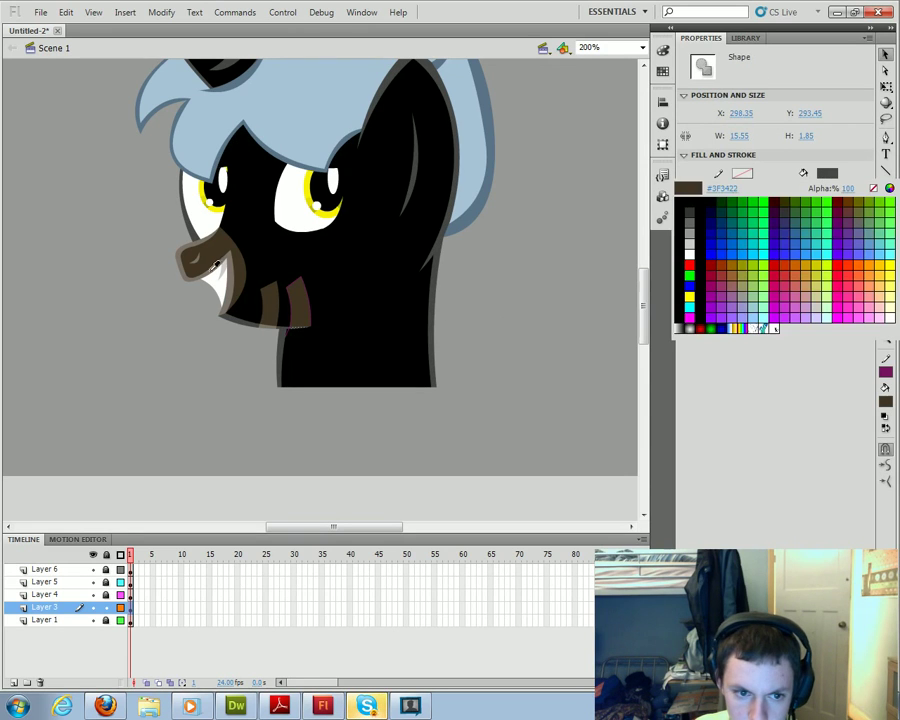
left_click(234, 296)
left_click(204, 368)
double_click(292, 318)
key("Delete")
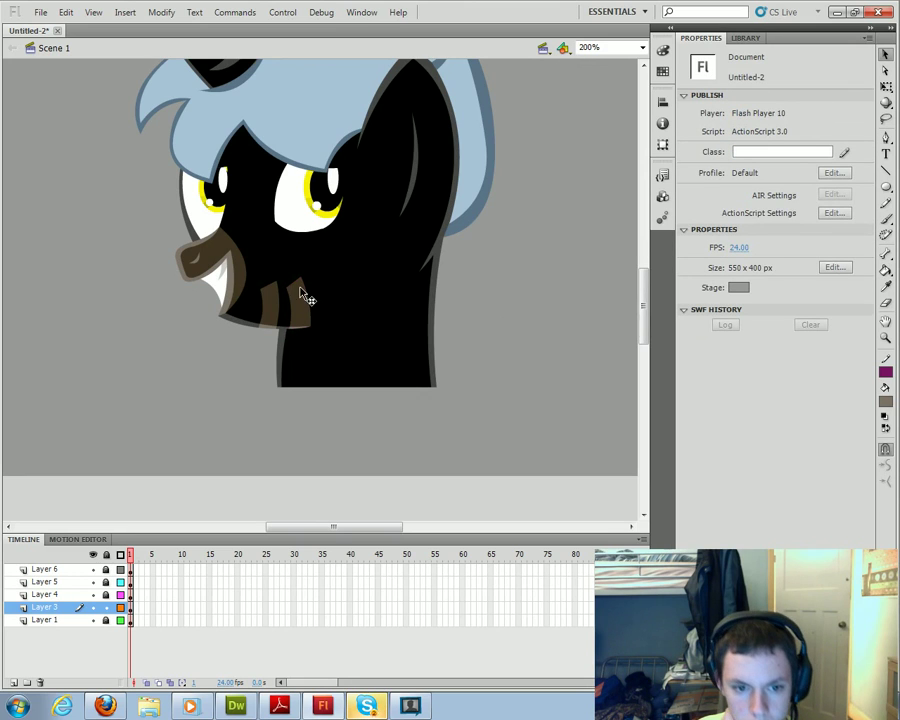
Turn off snapping to objects
left_click(885, 448)
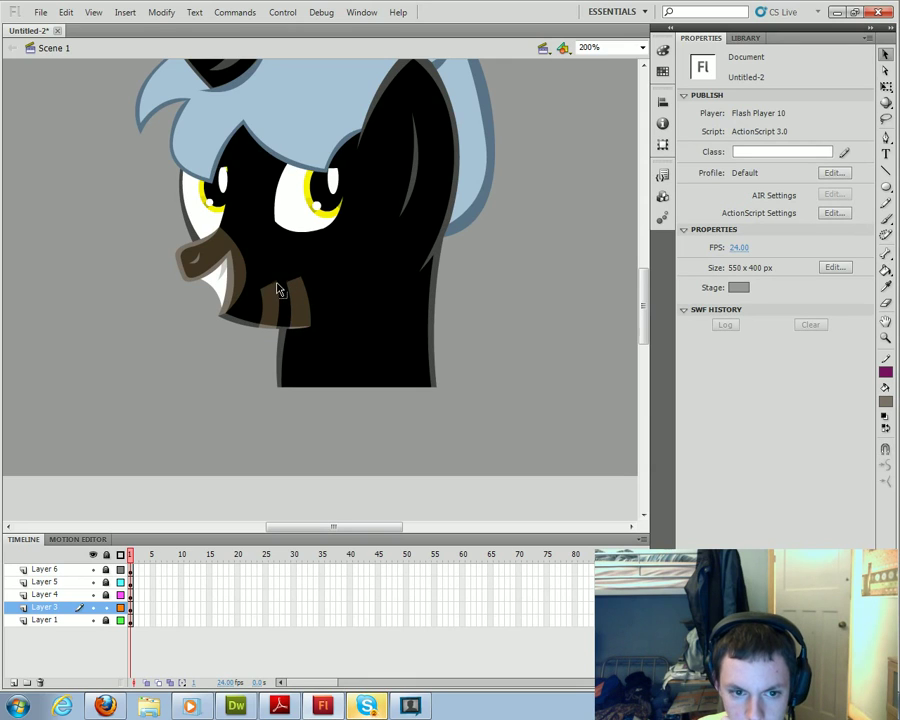
scroll(334, 438, "up", 1)
scroll(355, 480, "down", 3)
mouse_move(375, 527)
left_mouse_down()
mouse_move(478, 535)
mouse_move(372, 520)
left_mouse_up()
scroll(398, 384, "up", 4)
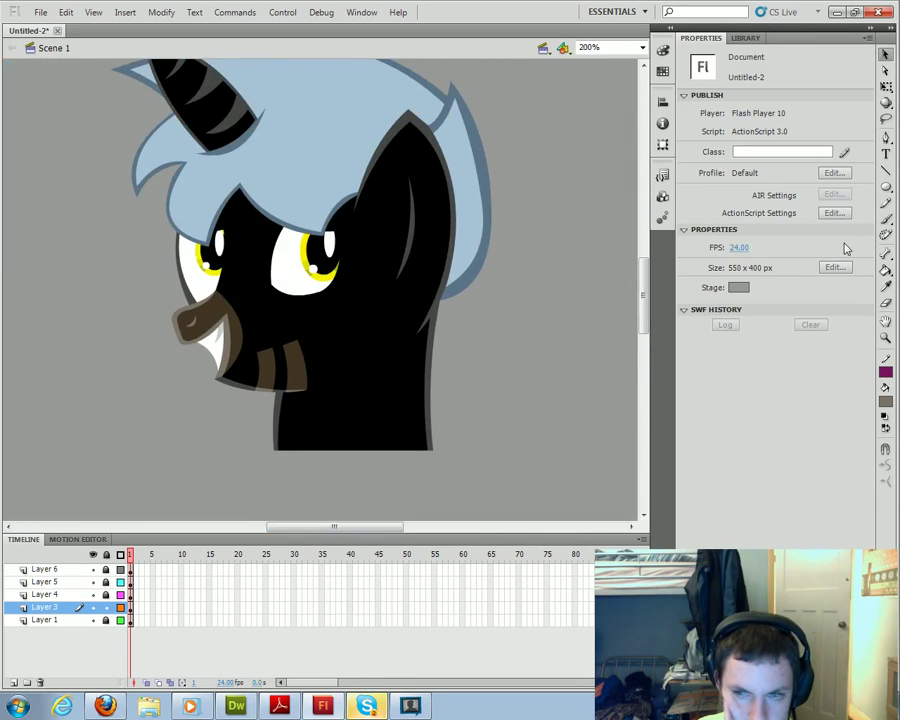
Draw a line across the base of the neck, rising past its back edge, and bend it into a slight curve
left_click(885, 170)
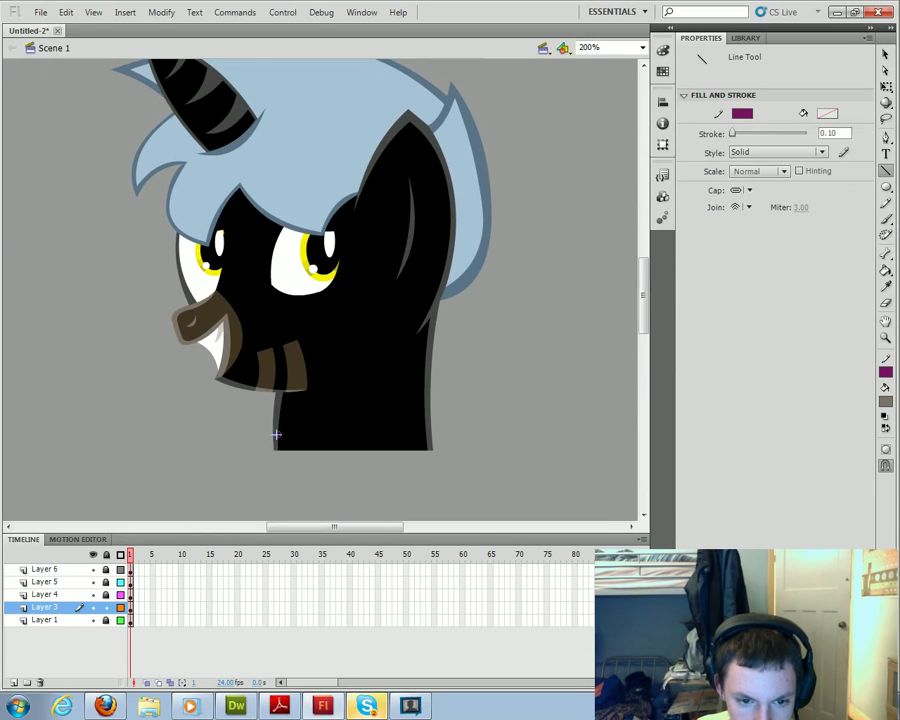
left_click_drag(278, 434, 454, 416)
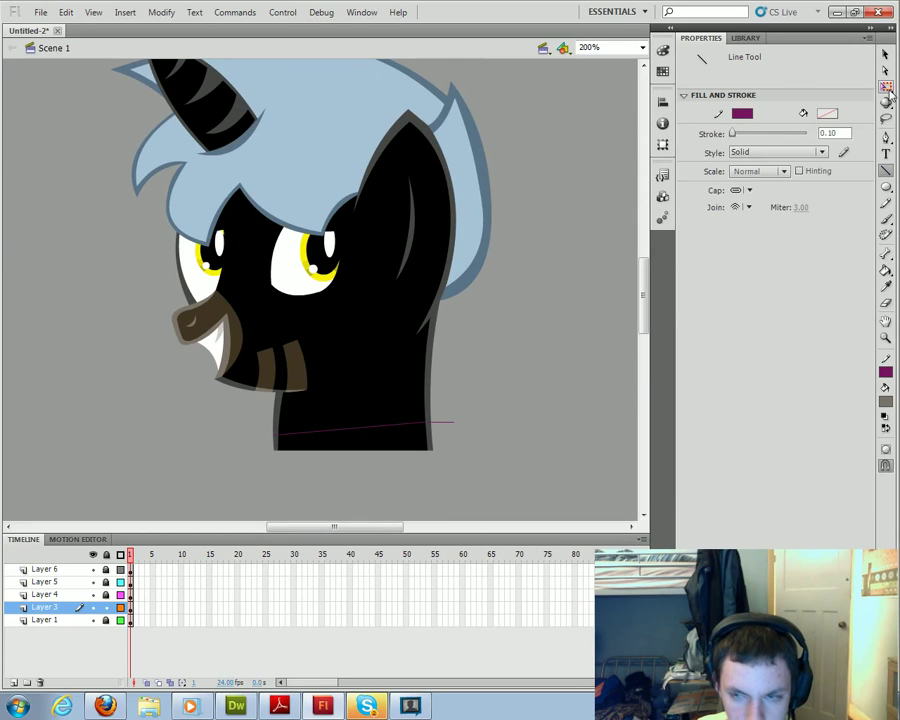
key("v")
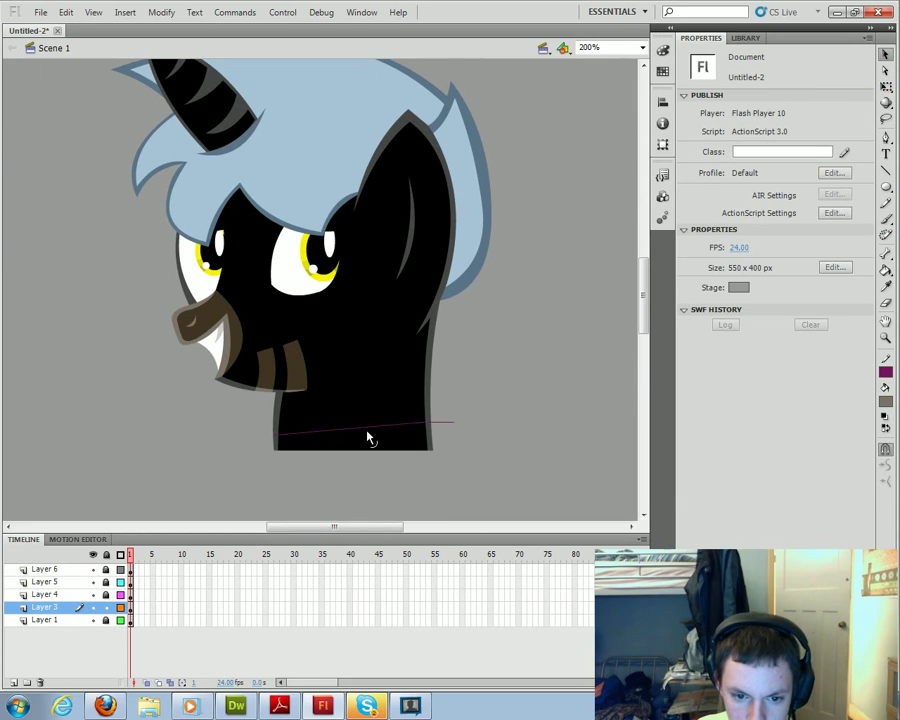
scroll(358, 520, "down", 2)
mouse_move(331, 527)
left_mouse_down()
mouse_move(418, 527)
mouse_move(333, 528)
left_mouse_up()
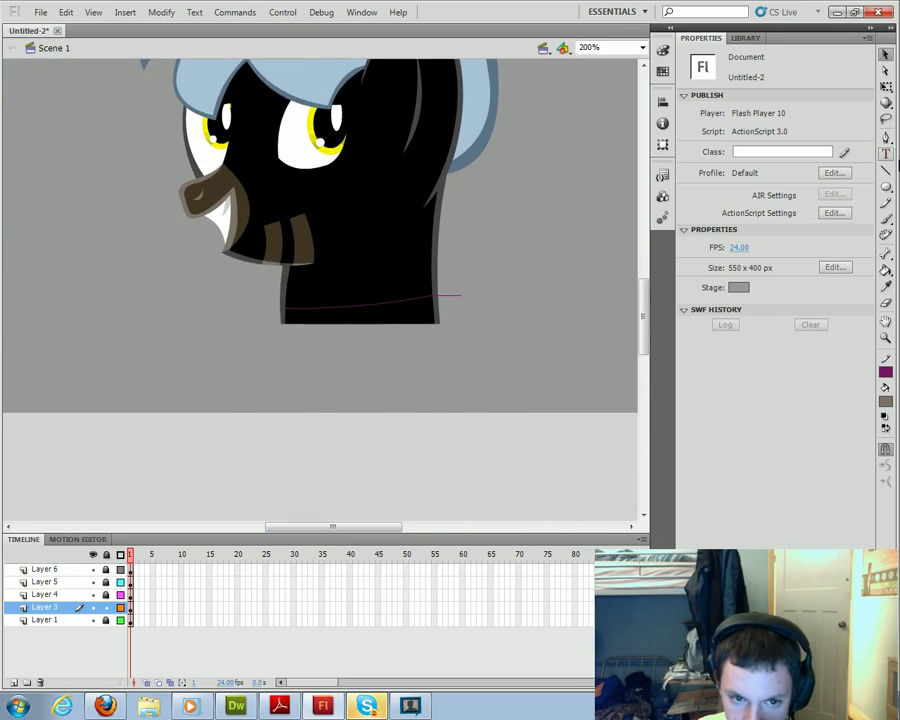
Draw a second line just below the first on the neck, attach its end at the back edge, and curve it to follow the first
key("n")
left_click_drag(305, 314, 450, 313)
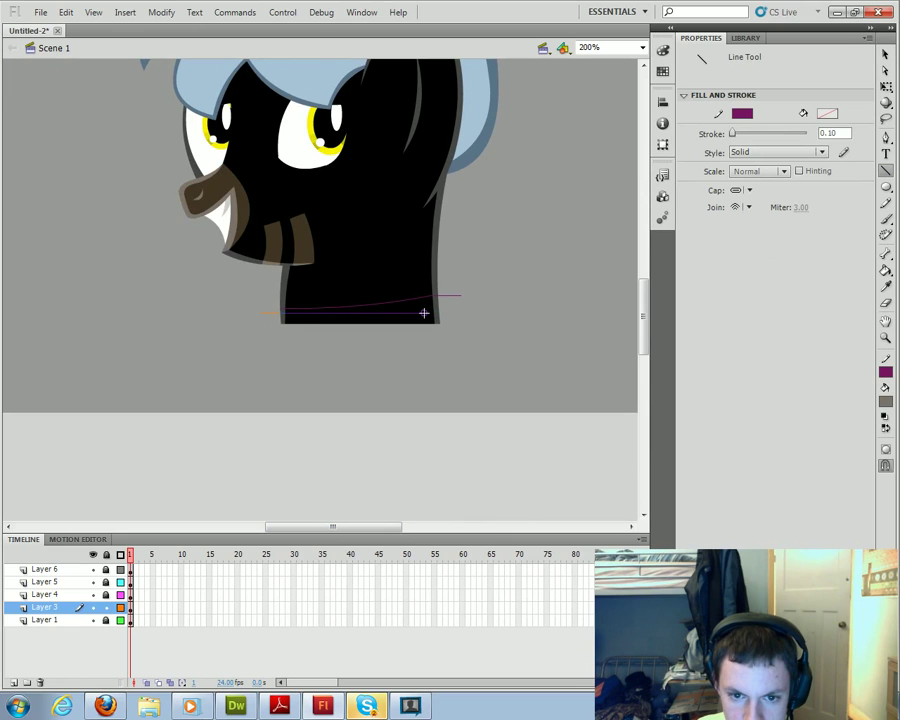
key("v")
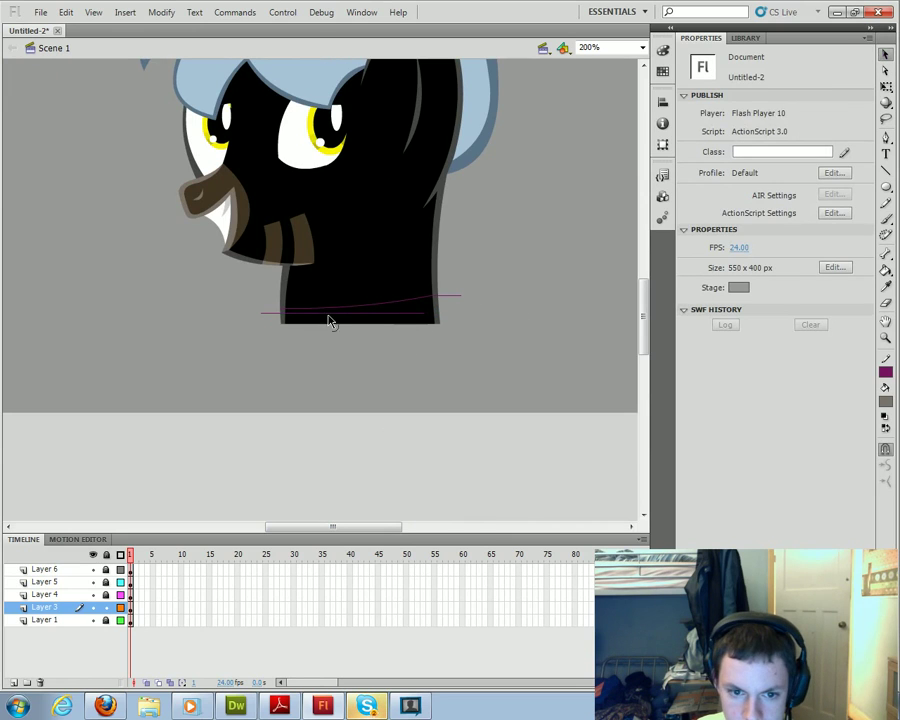
left_click_drag(343, 322, 422, 317)
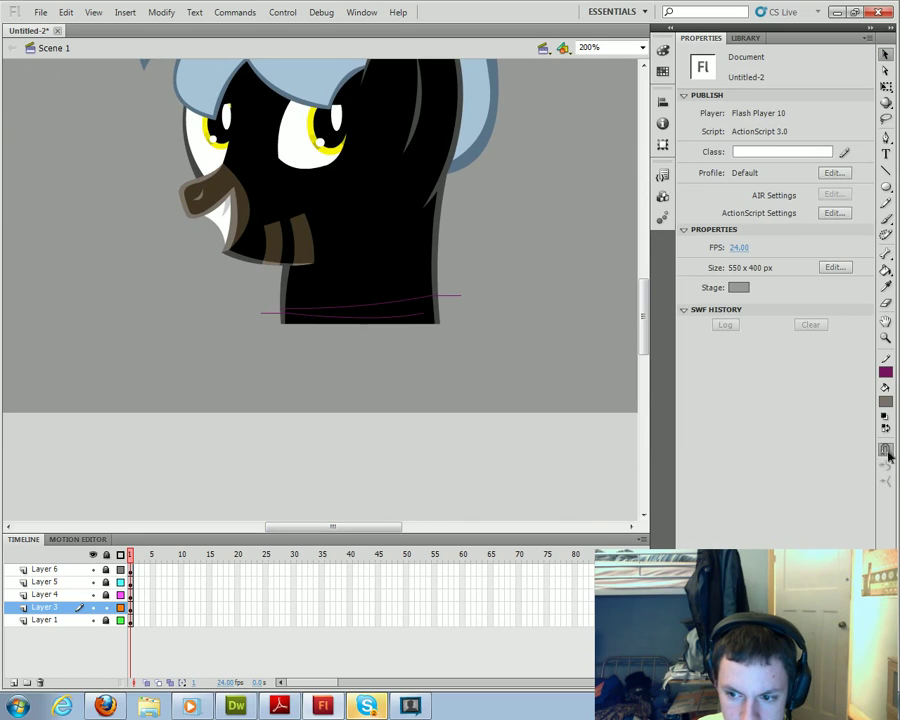
left_click_drag(429, 305, 434, 300)
left_click_drag(376, 322, 376, 316)
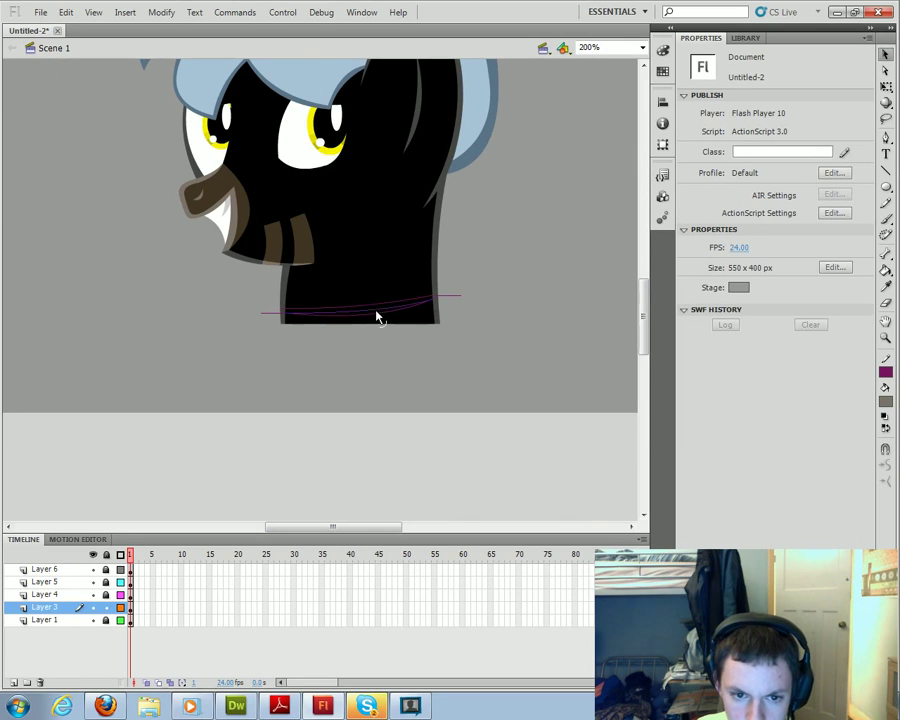
Fill the neck area below the lower curved line with white
left_click(307, 318)
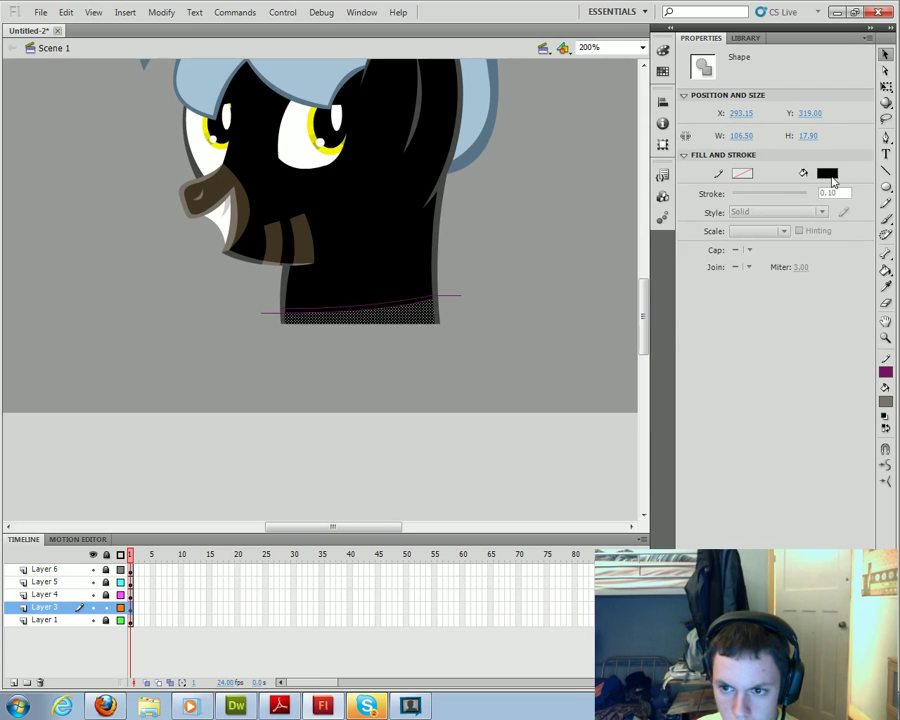
left_click(829, 174)
left_click(681, 261)
left_click(482, 340)
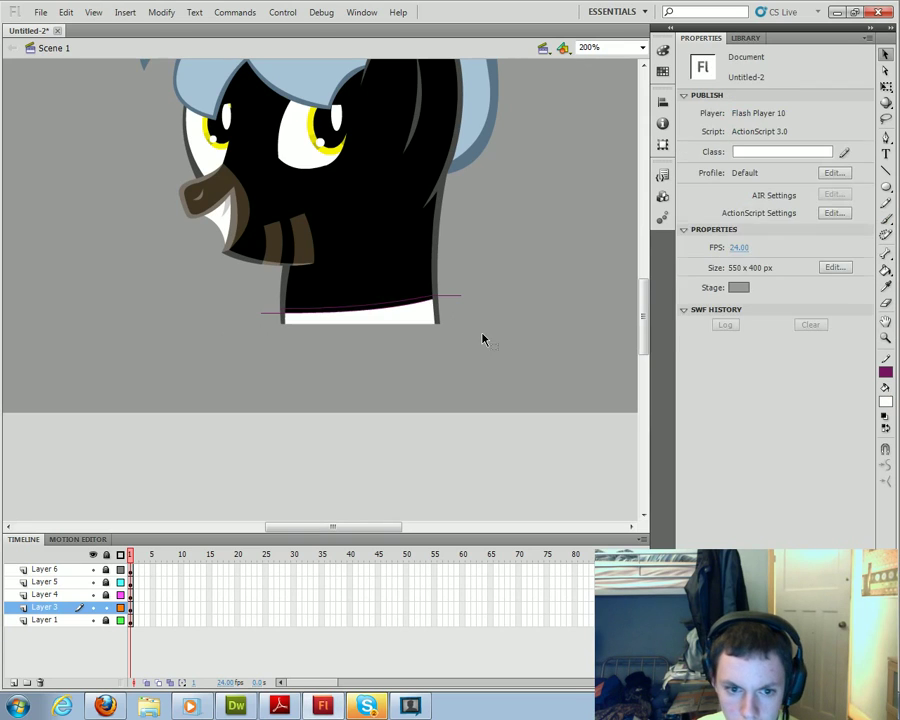
Delete the lower purple line, including its end sticking out in front of the neck
left_click(272, 313)
key("Delete")
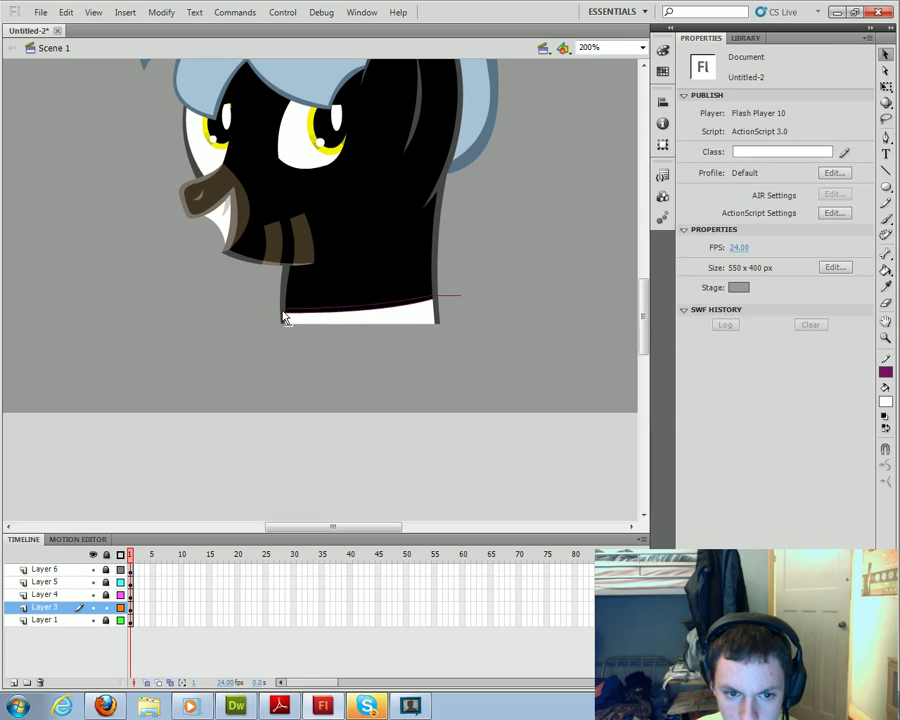
left_click(283, 327)
left_click(288, 324)
key("Delete")
Recolour the neck outline beside the white area light grey, using the reference pony's white collar as a guide
left_click(282, 321)
scroll(434, 338, "down", 2)
left_click_drag(392, 527, 462, 532)
left_click(823, 176)
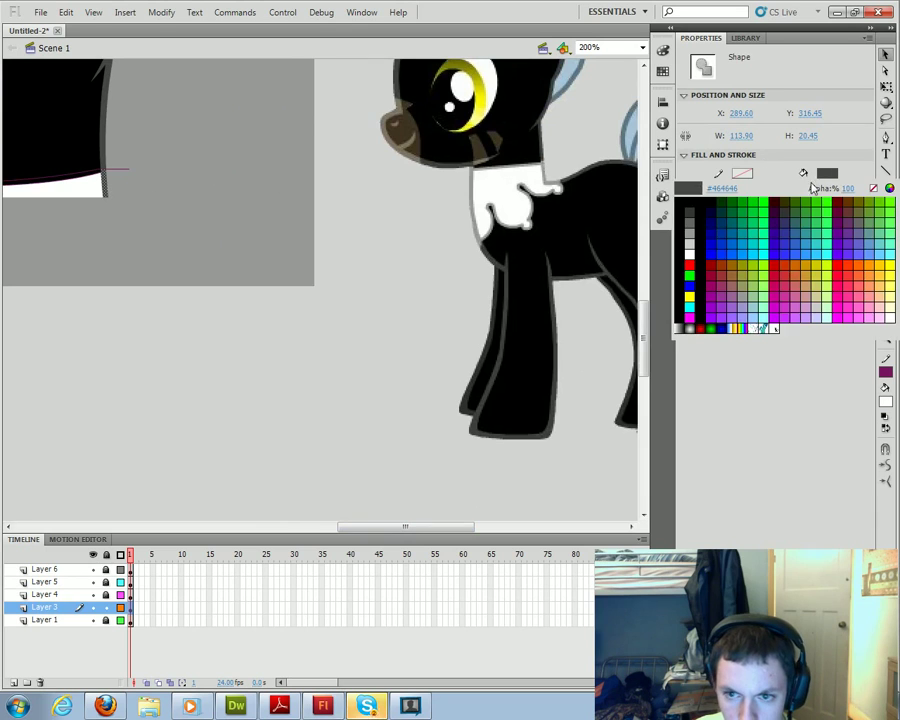
left_click(689, 236)
left_click(257, 334)
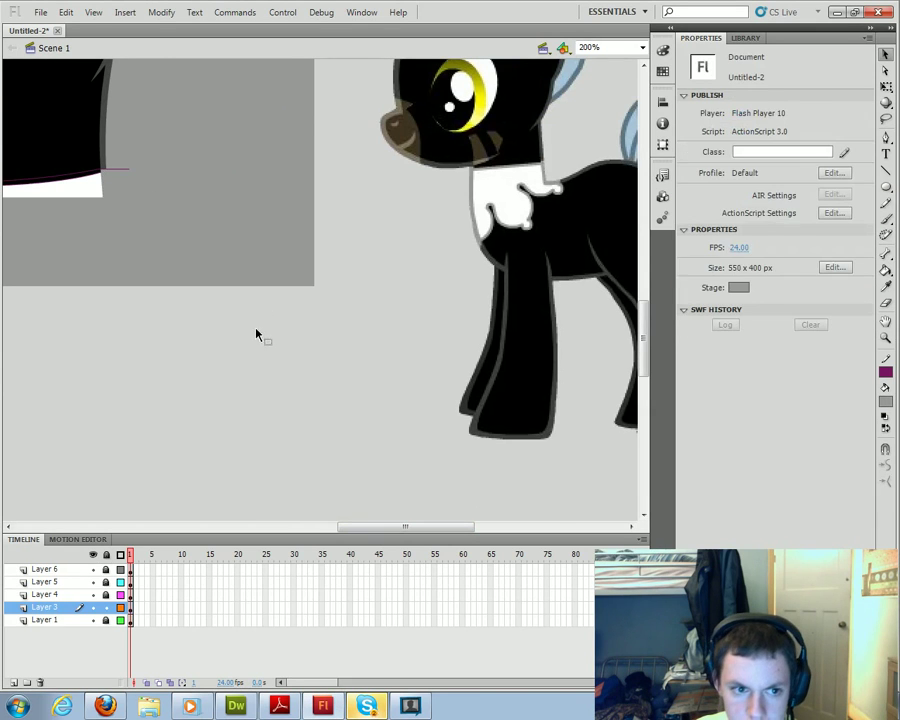
Set the stage background colour to dark grey, #333333
scroll(270, 360, "up", 3)
left_click_drag(438, 526, 369, 522)
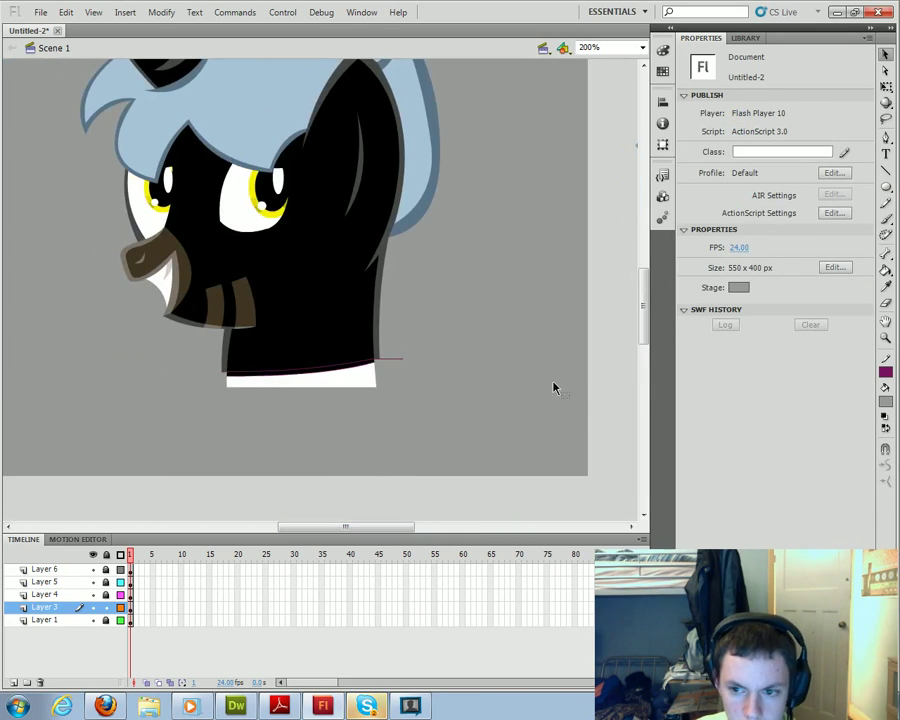
left_click(735, 288)
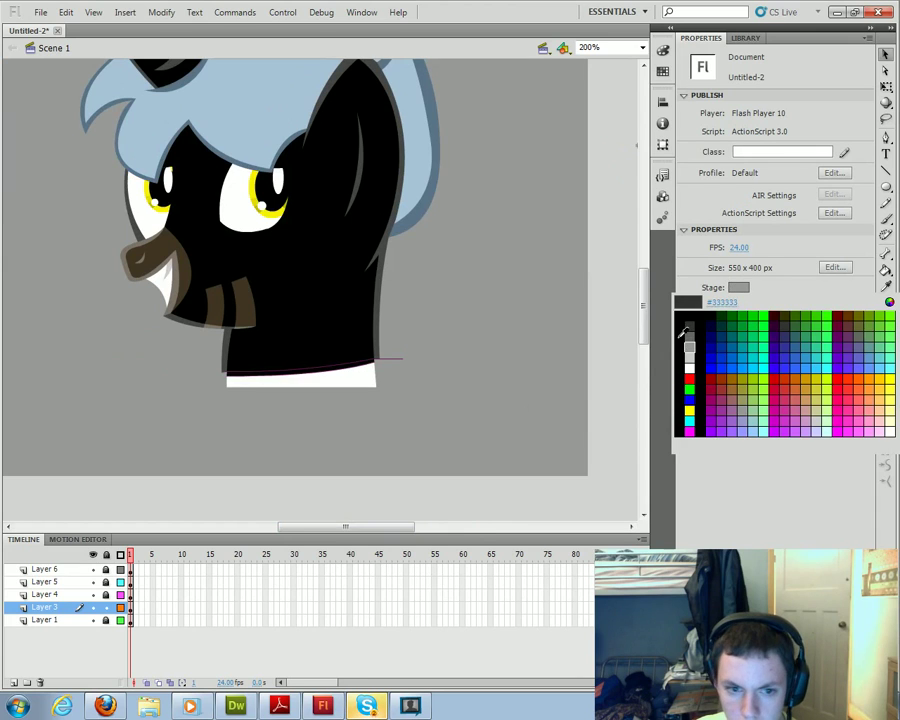
left_click(685, 350)
left_click(399, 362)
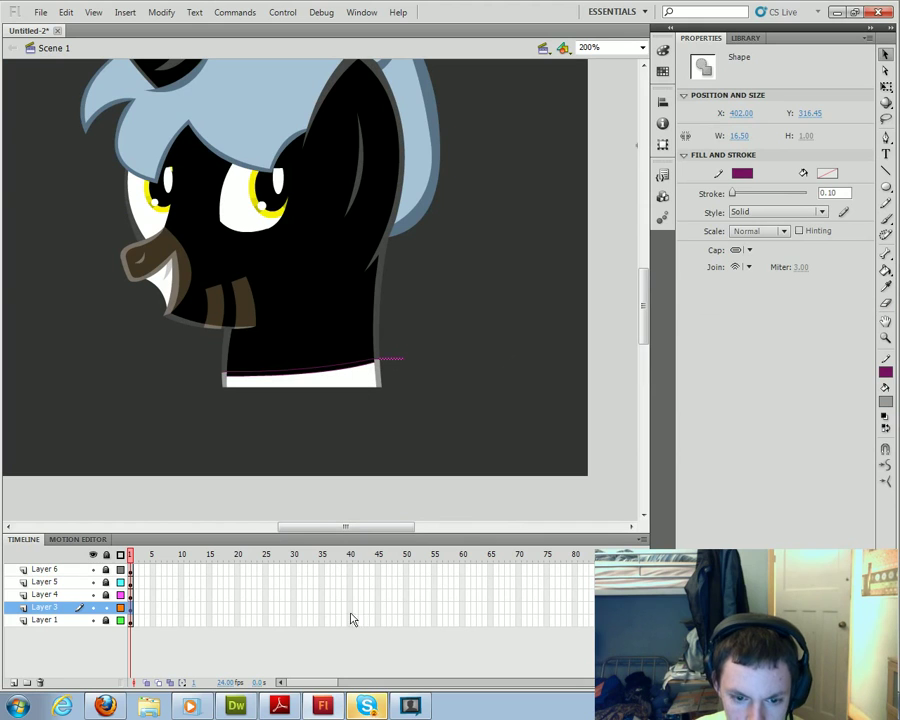
left_click(246, 704)
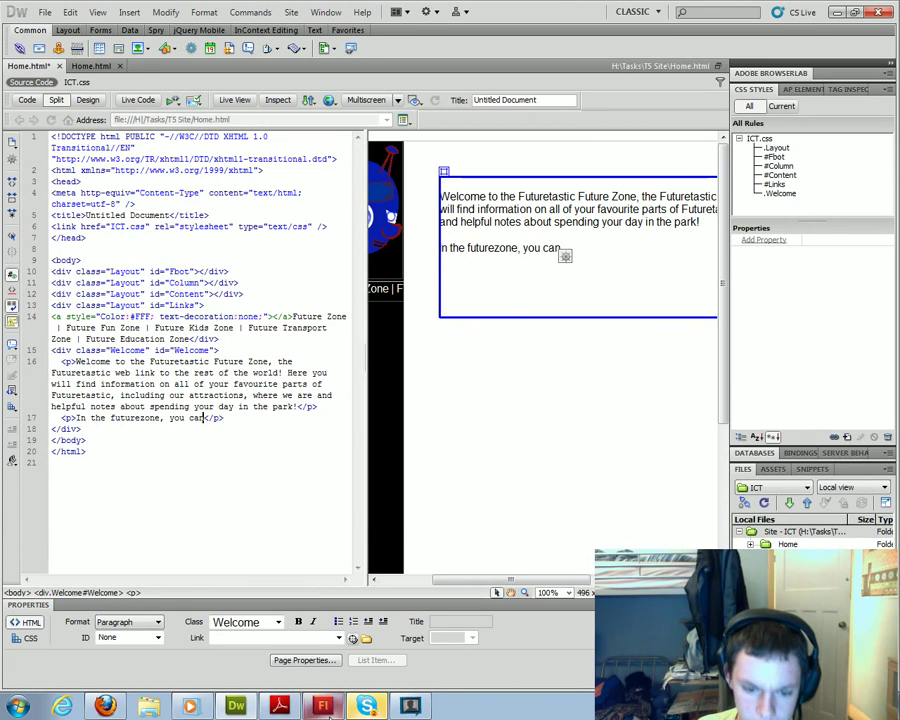
key("alt+Tab")
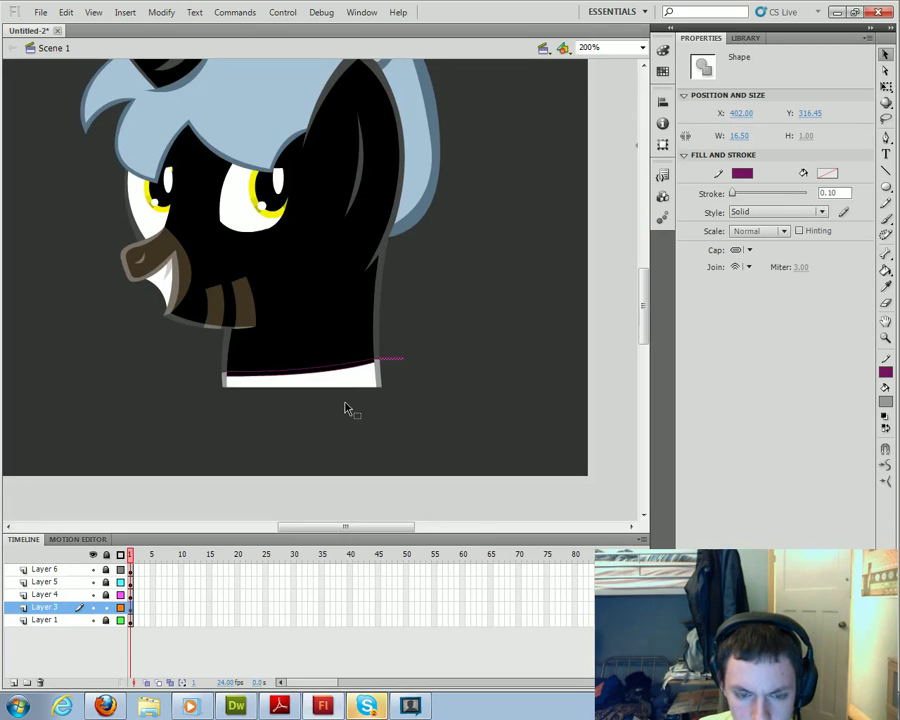
Fill the thin black strip above the white neck band with the light grey of the band's side outline
left_click(326, 376)
left_click(328, 372)
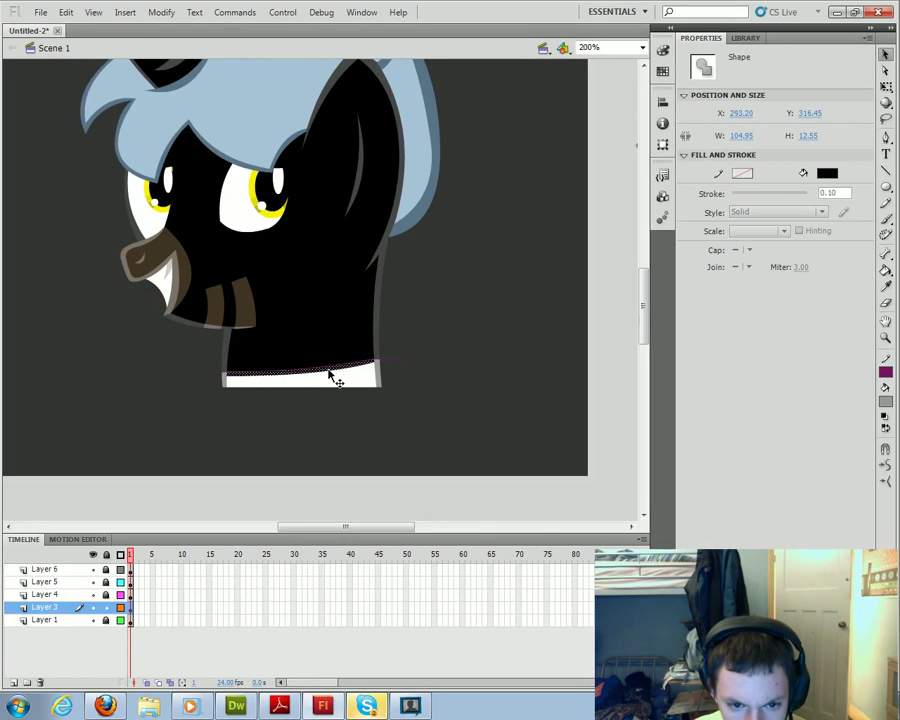
left_click(827, 173)
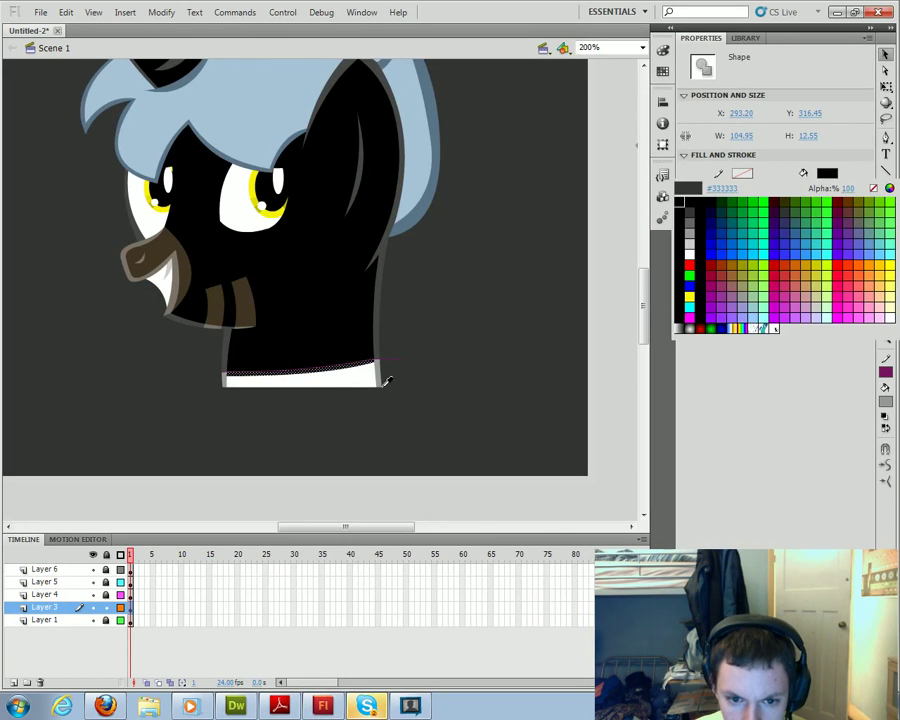
left_click(383, 376)
left_click(396, 370)
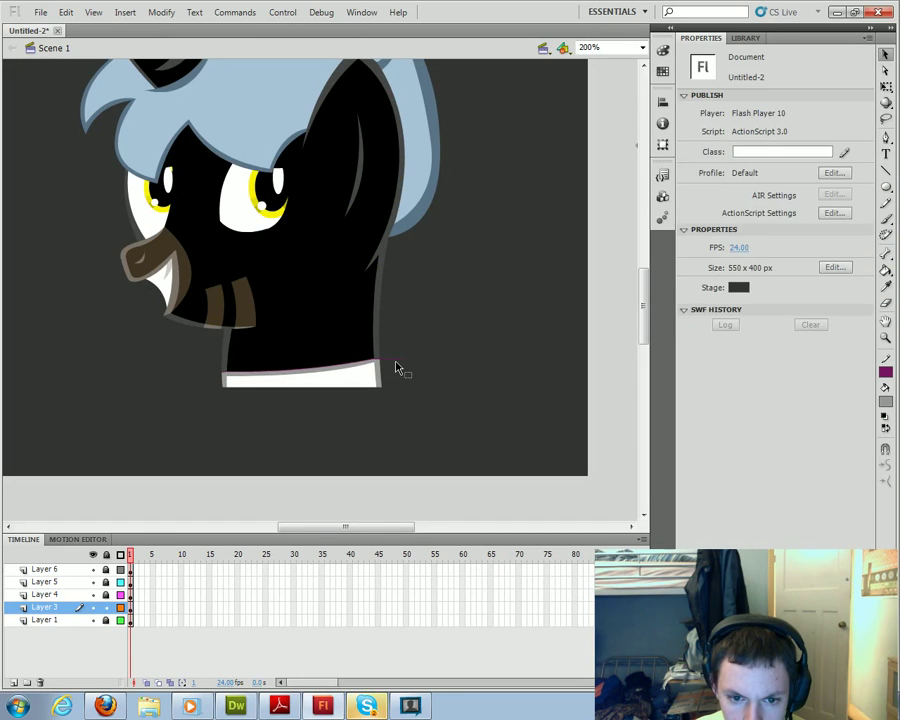
Delete the remaining purple line above the white neck band
left_click(396, 367)
key("Delete")
scroll(436, 410, "up", 3)
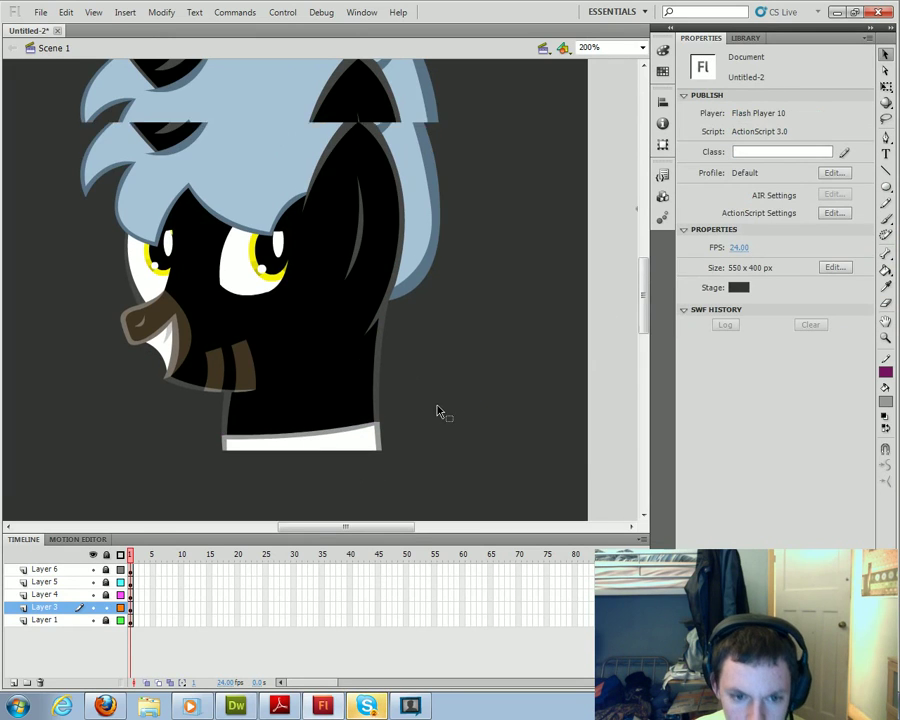
scroll(436, 422, "down", 3)
scroll(430, 478, "up", 3)
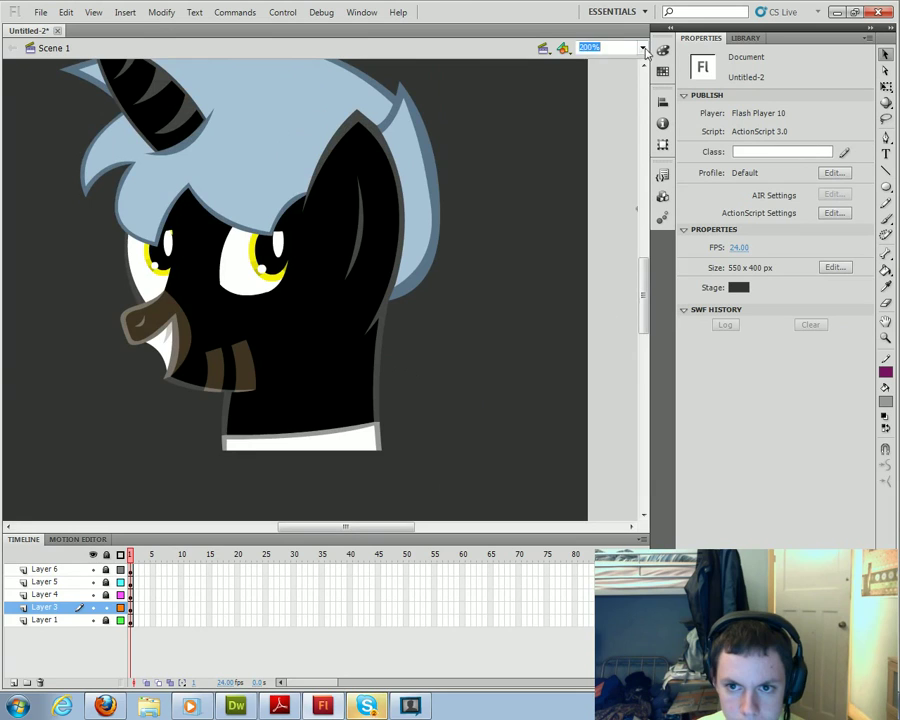
Delete Layer 1, which holds the reference pony
left_click(642, 47)
left_click(600, 106)
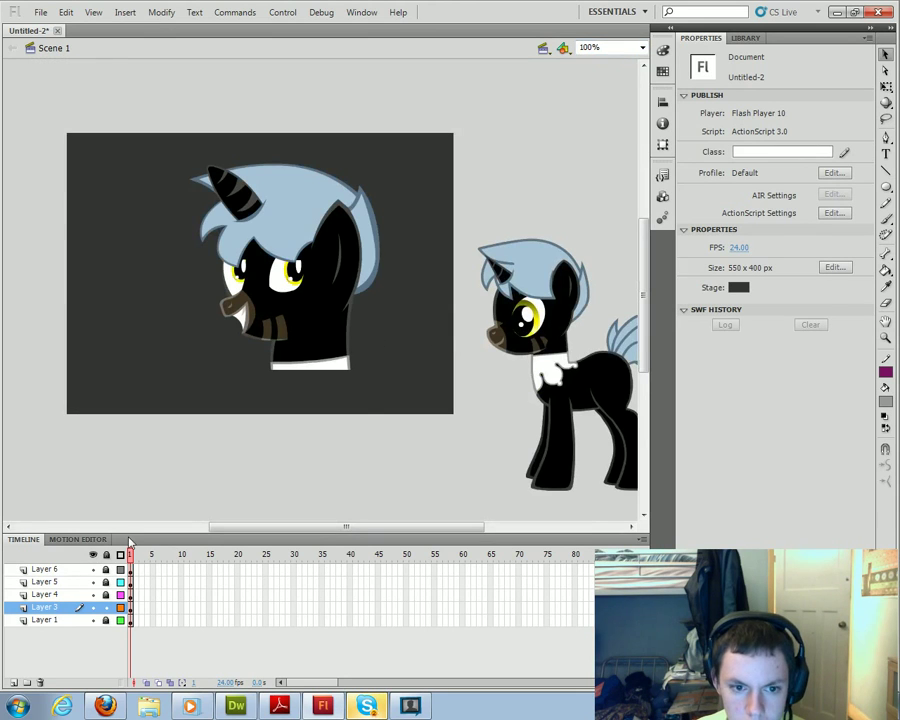
right_click(70, 620)
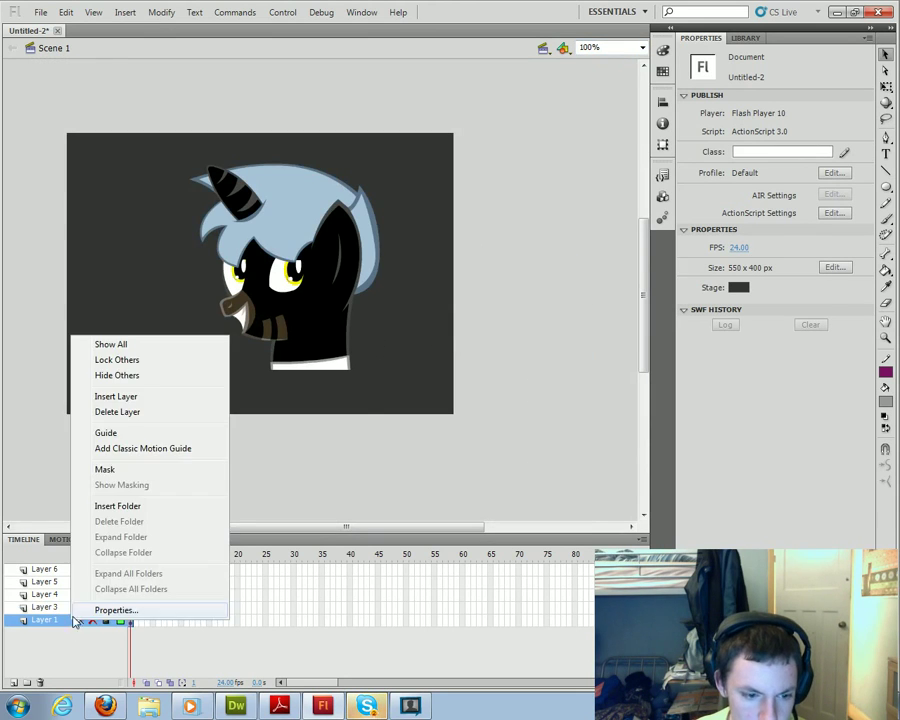
left_click(100, 408)
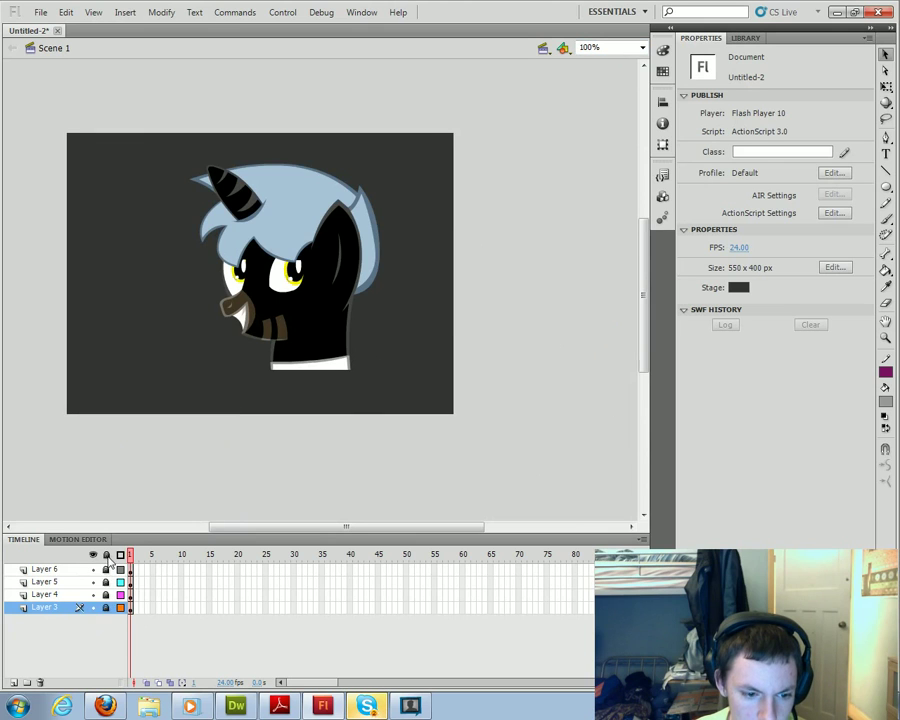
Select the whole head on all layers, move it to the stage's upper-left corner and scale it proportionally to the full 400 px height
left_click_drag(124, 121, 488, 492)
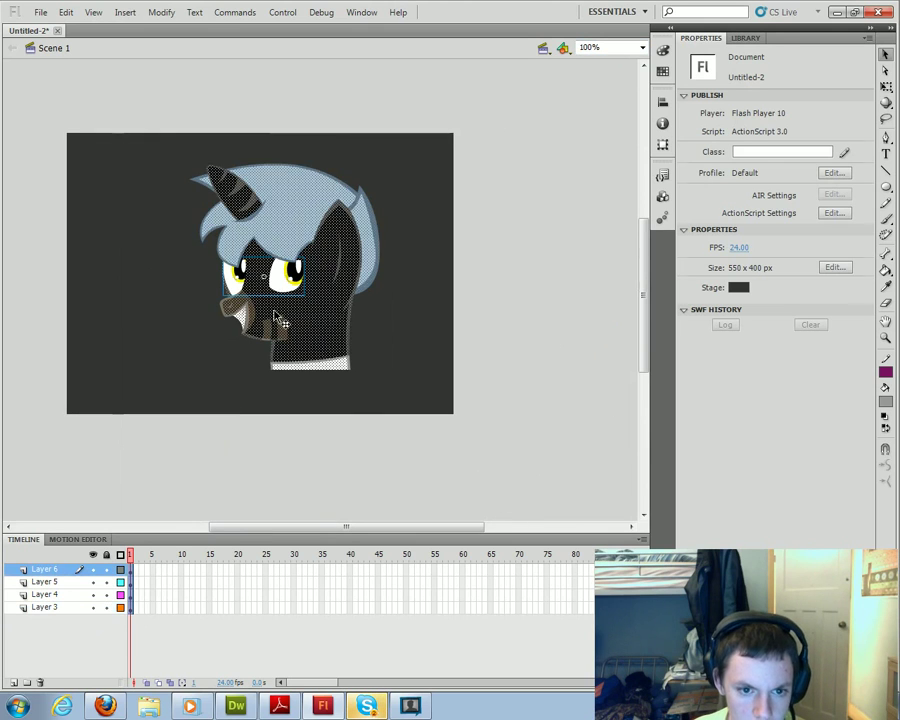
left_click_drag(317, 303, 193, 271)
left_click(886, 88)
left_click_drag(256, 340, 327, 416)
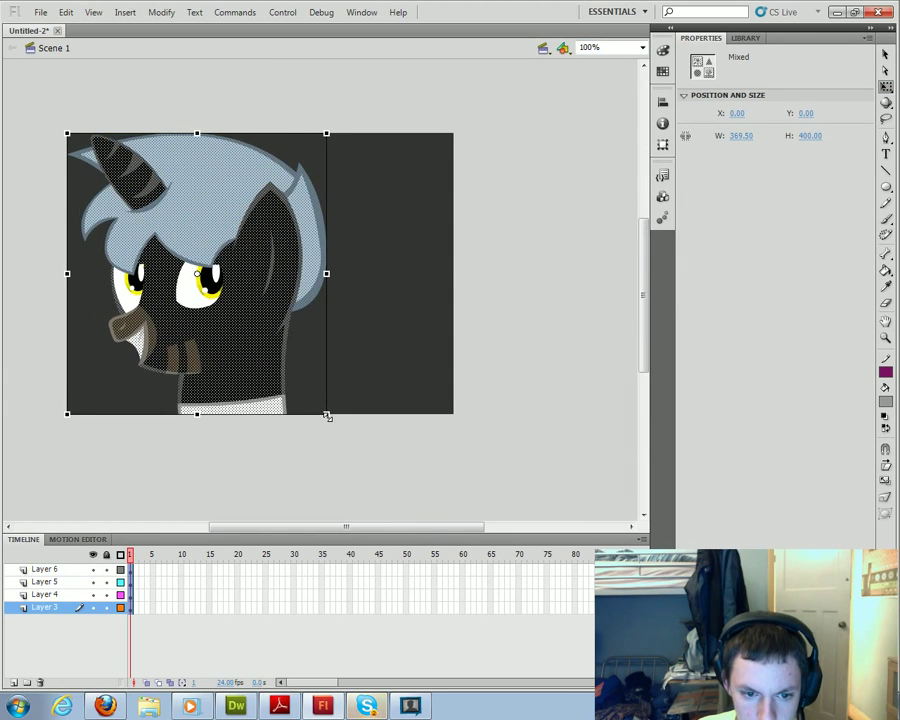
key("v")
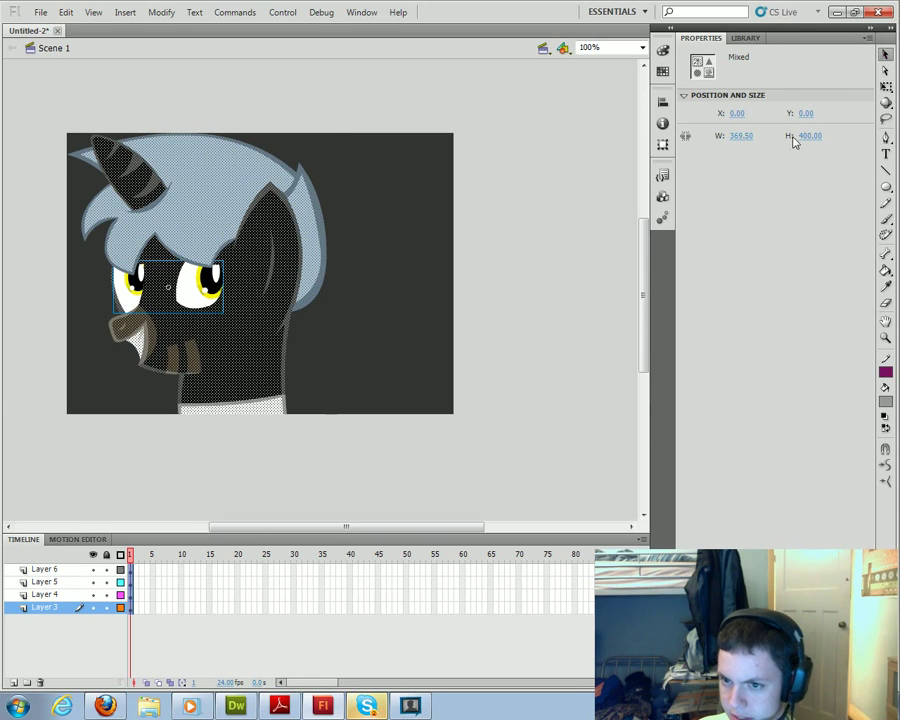
Lock all layers and set the document width to 370 px
left_click(107, 556)
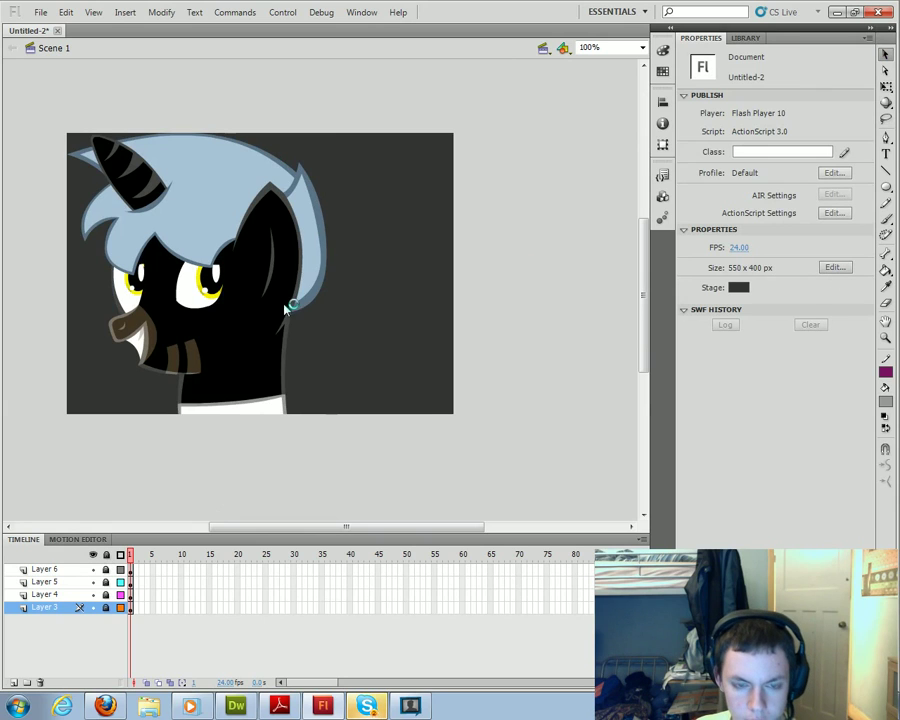
key("ctrl+j")
type("370")
left_click(620, 284)
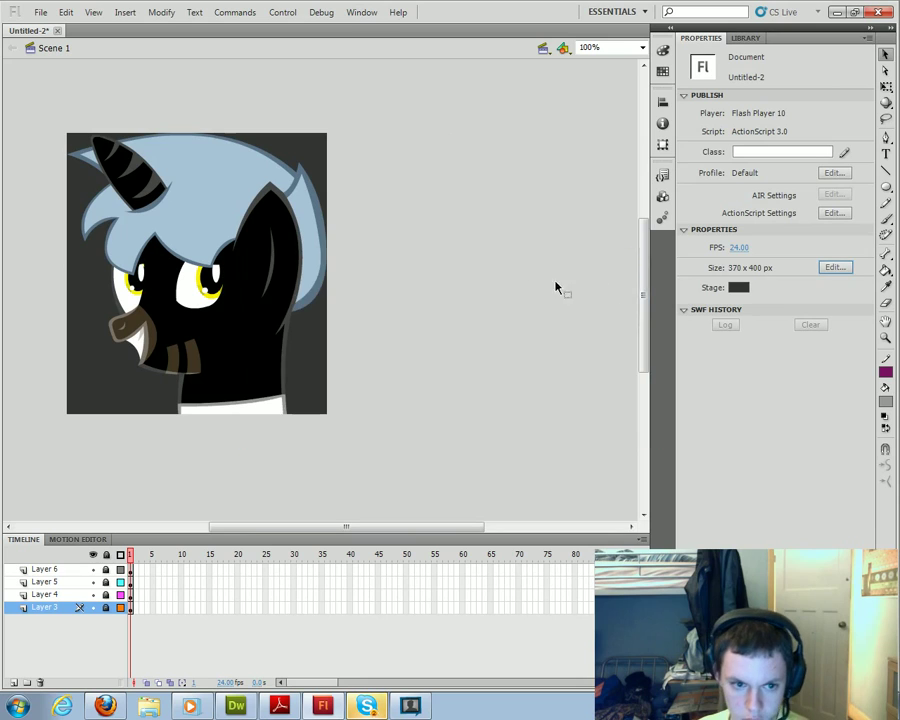
Hide and show Layer 5 and Layer 4 in turn to check what each contains
left_click(93, 582)
left_click(93, 582)
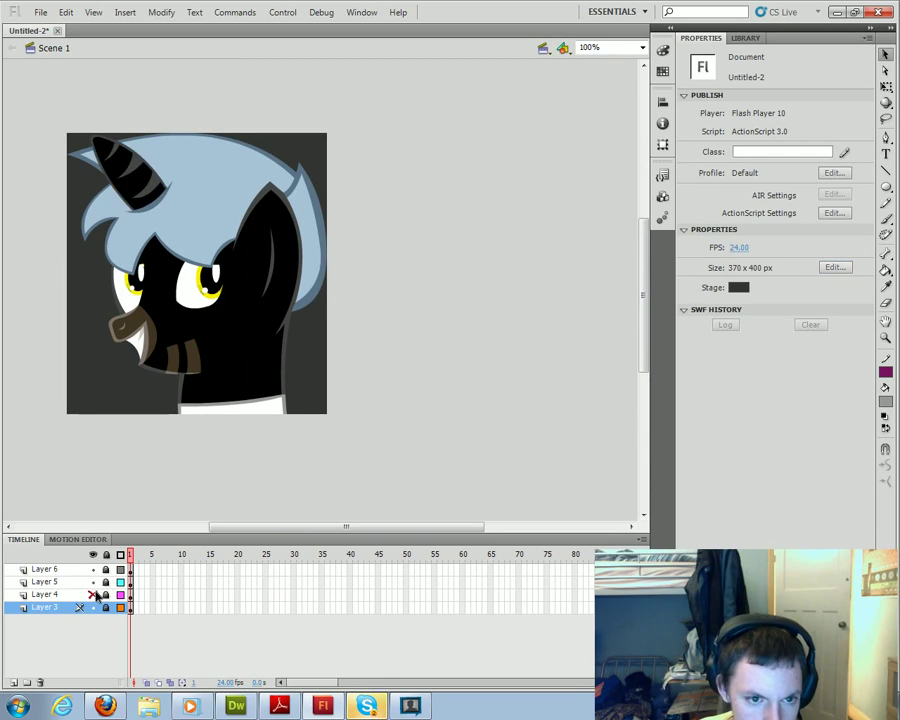
left_click(93, 594)
left_click(93, 594)
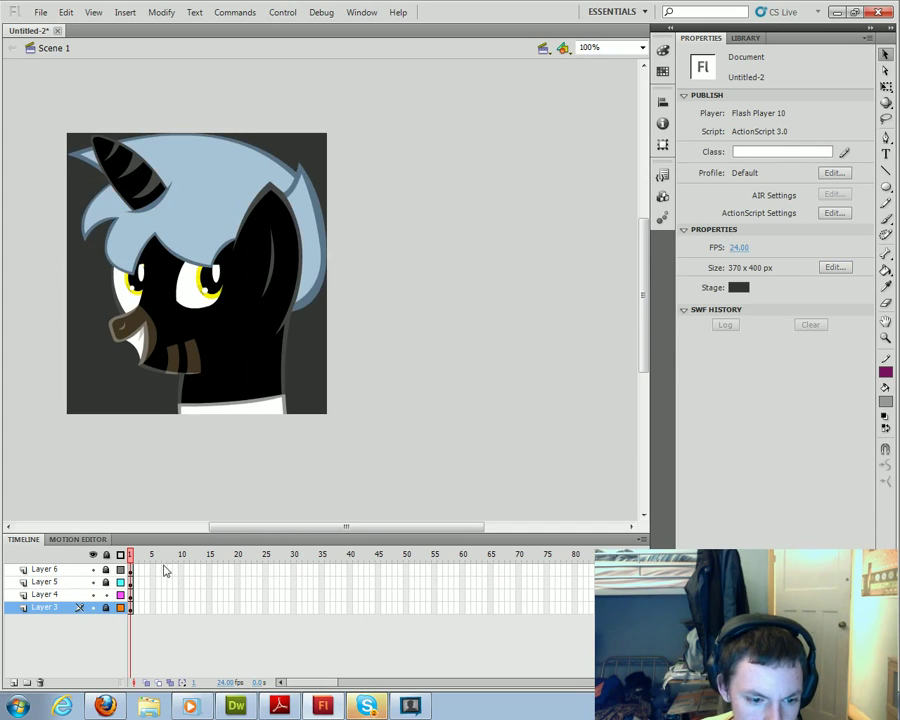
key("ctrl+z")
left_click(330, 269)
left_click_drag(326, 271, 324, 269)
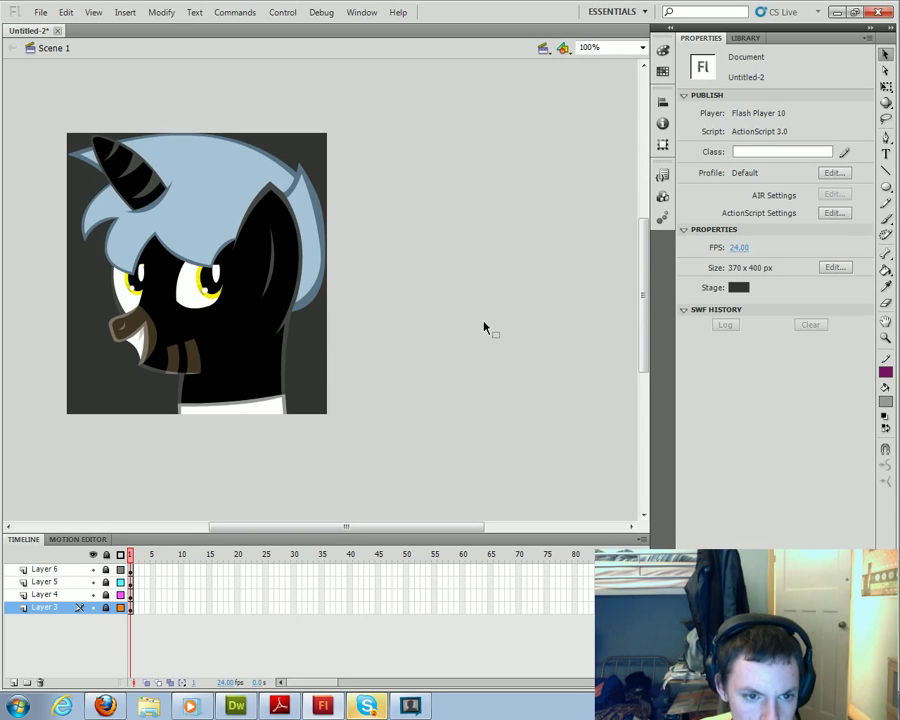
Open the Save As dialog for the finished drawing
left_click(40, 12)
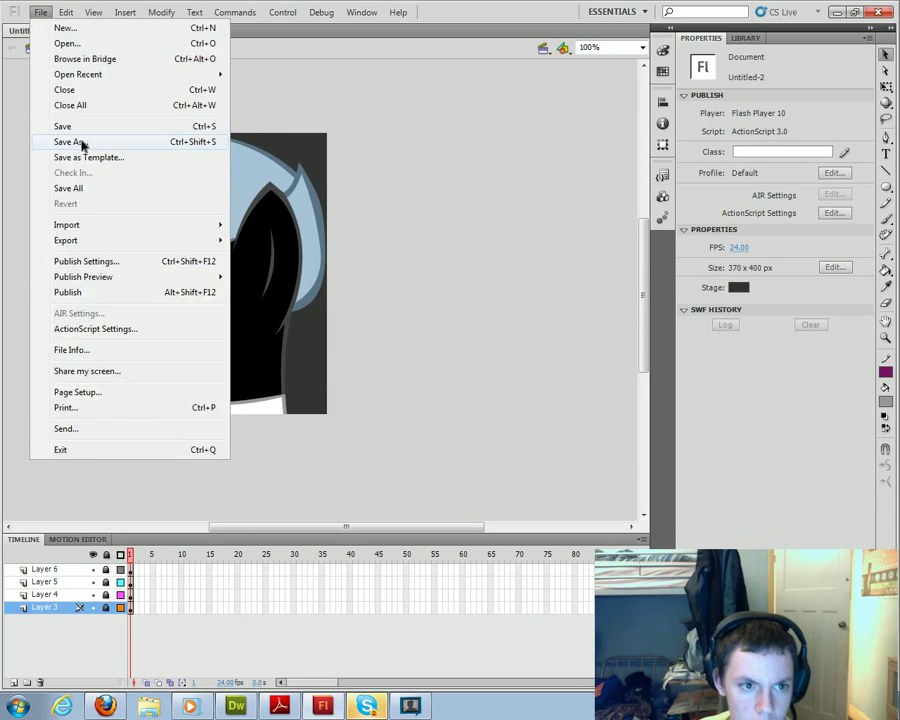
left_click(80, 142)
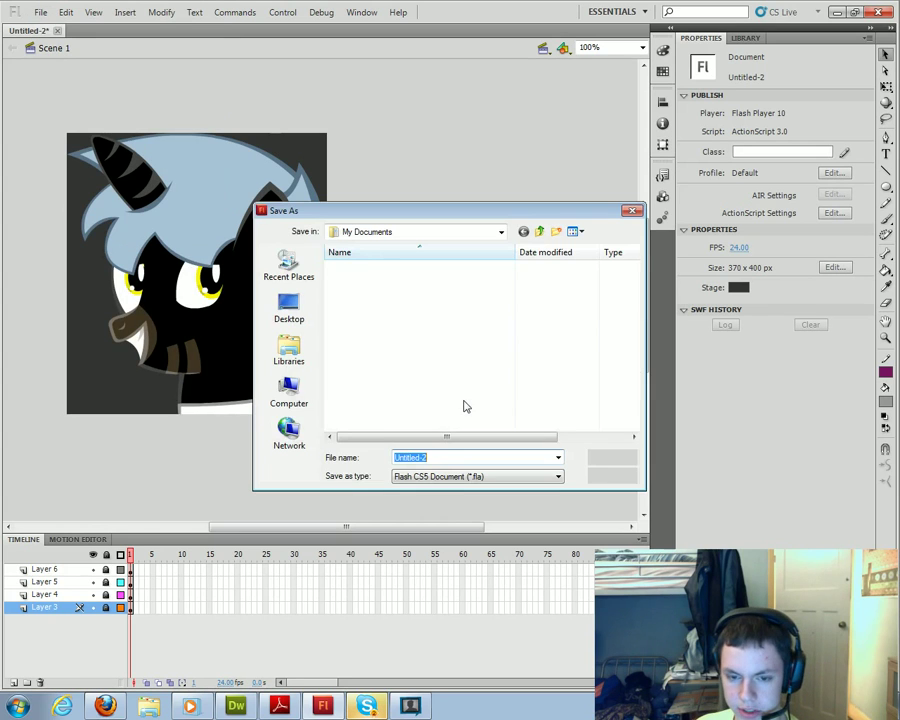